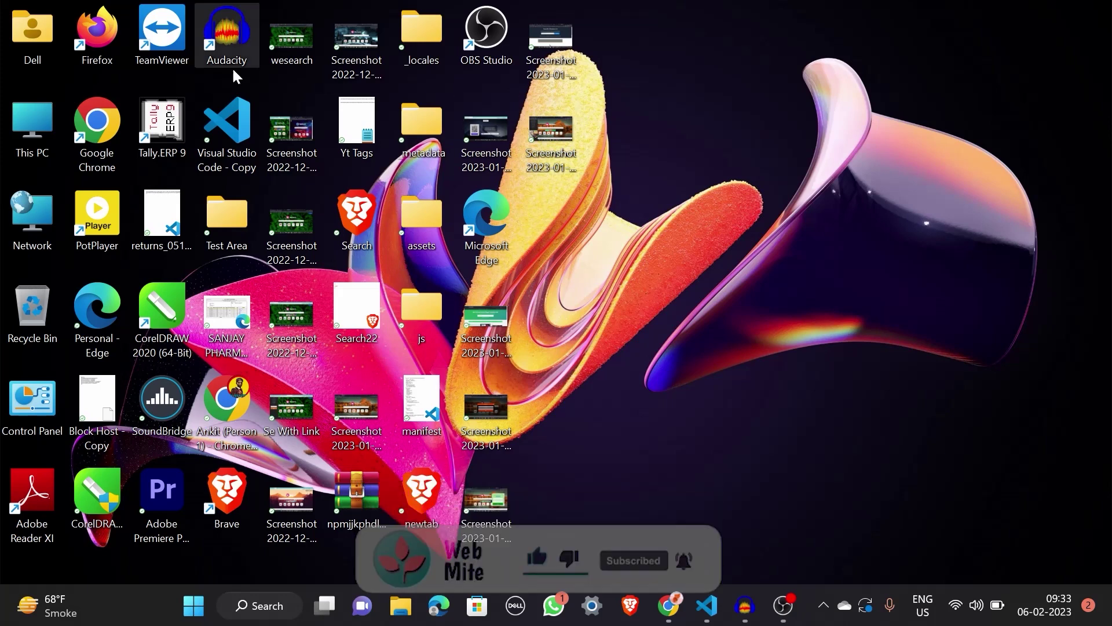
# Step: Launch VS Code and expand an HTML boilerplate into the empty Button.html
pyautogui.doubleClick(228, 131)
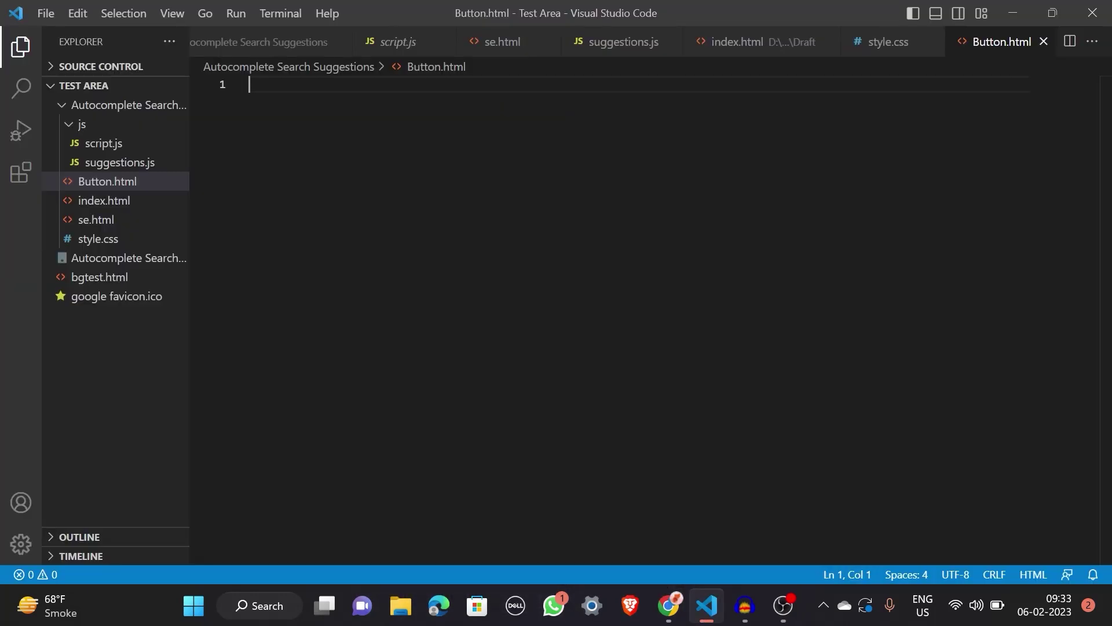
pyautogui.write('!')
pyautogui.press('Tab')
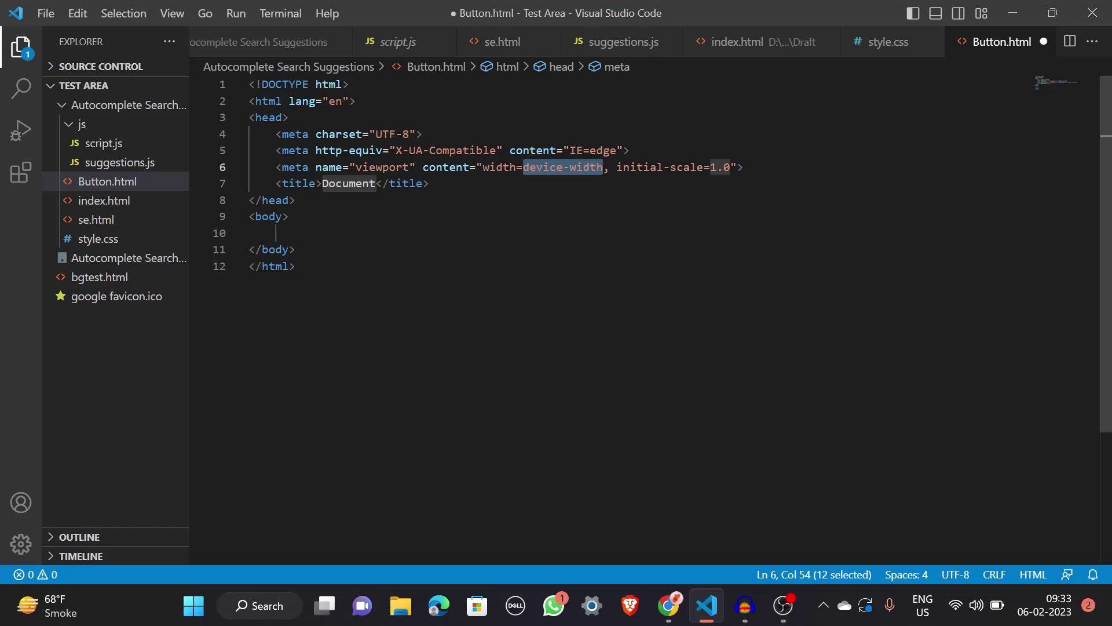
pyautogui.press('Down')
pyautogui.press('Down')
# Step: Change the page title to 'button' and move into the empty body
pyautogui.click(375, 184)
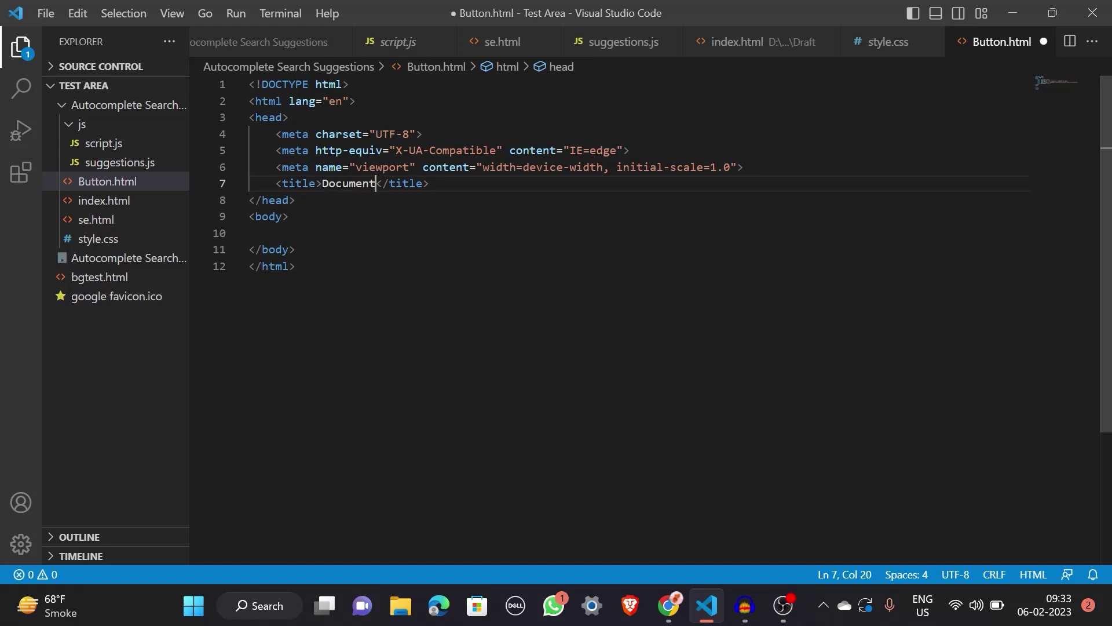
pyautogui.press('BackSpace')
pyautogui.press('BackSpace')
pyautogui.press('BackSpace')
pyautogui.press('BackSpace')
pyautogui.press('BackSpace')
pyautogui.press('BackSpace')
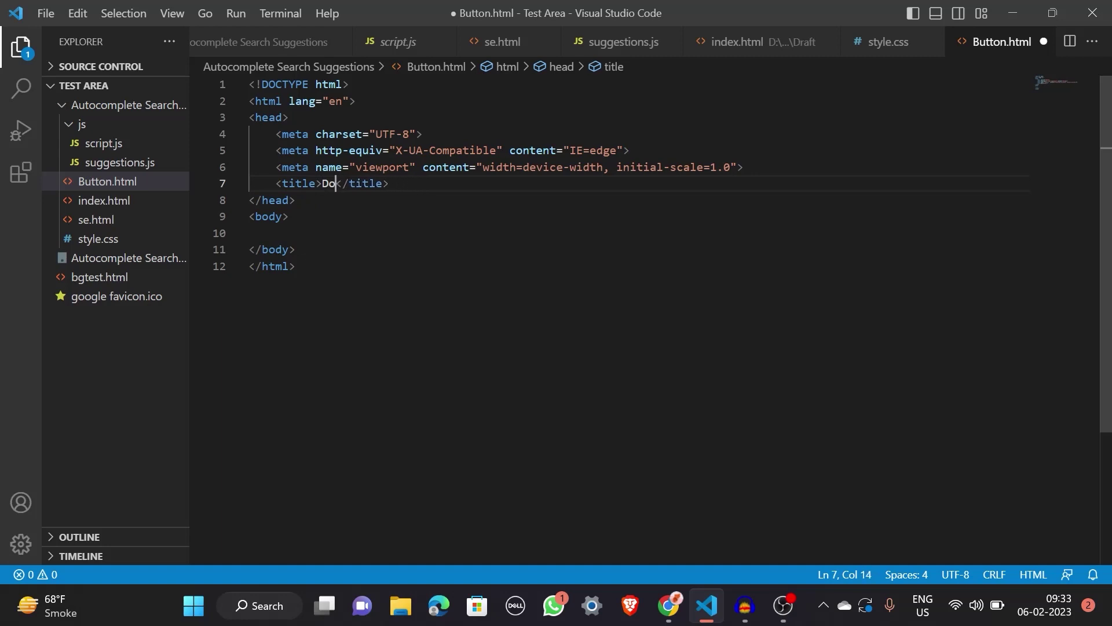
pyautogui.press('BackSpace')
pyautogui.press('BackSpace')
pyautogui.write('button')
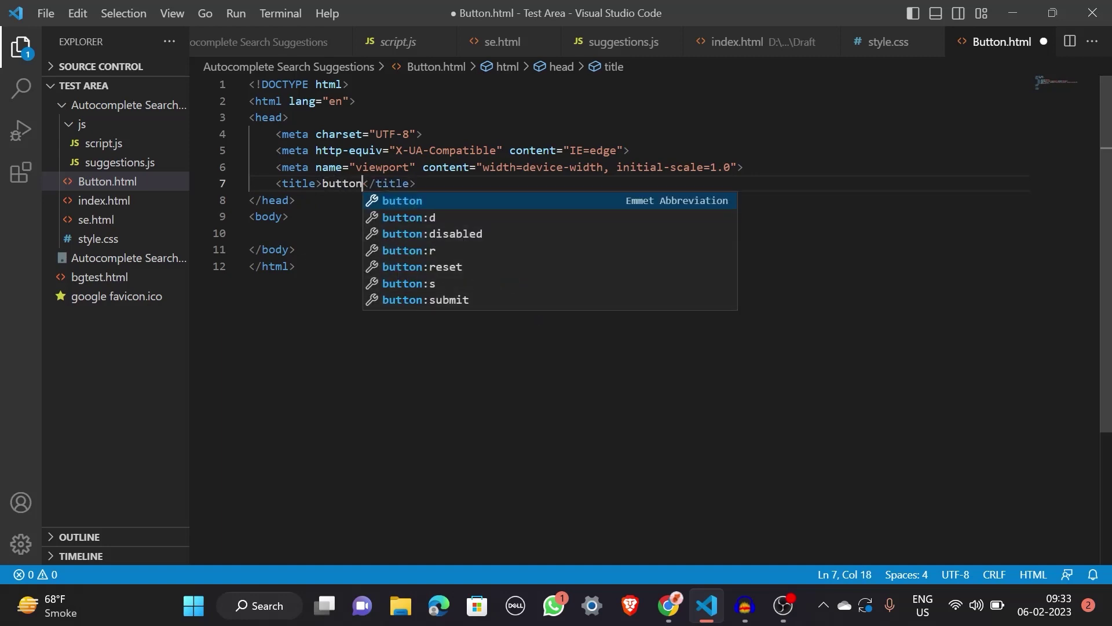
pyautogui.click(348, 233)
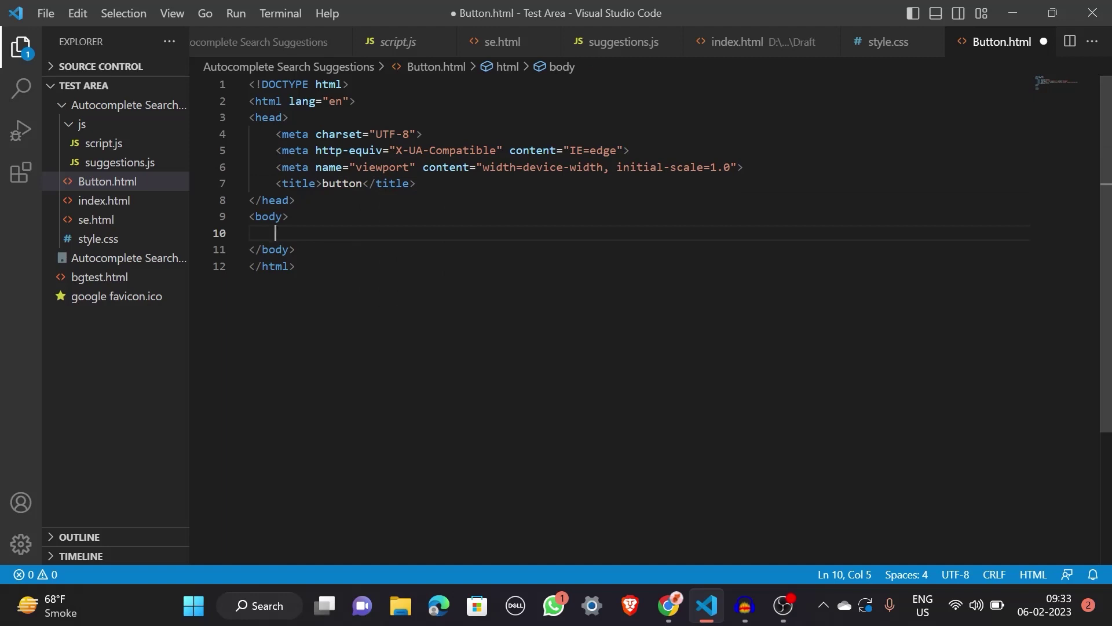
pyautogui.write('di')
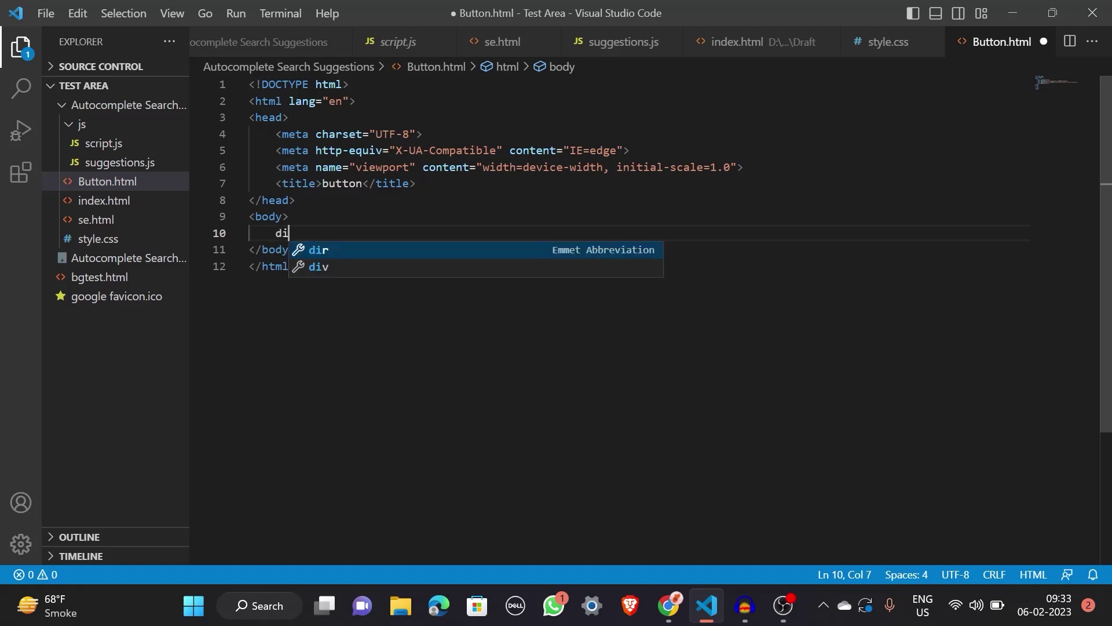
pyautogui.write('v.')
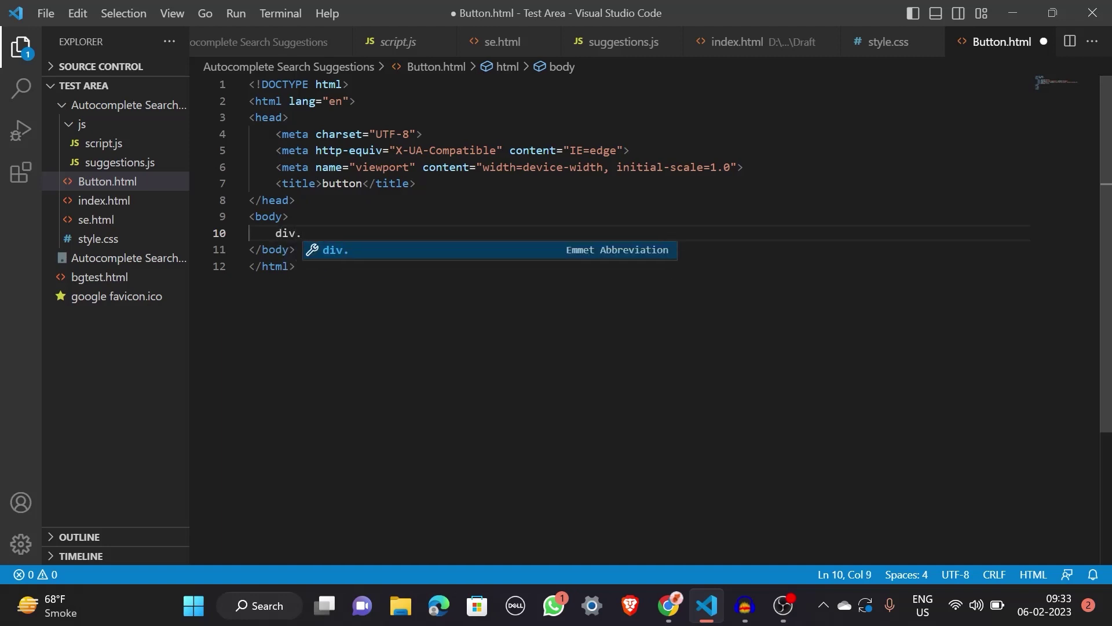
pyautogui.write('but')
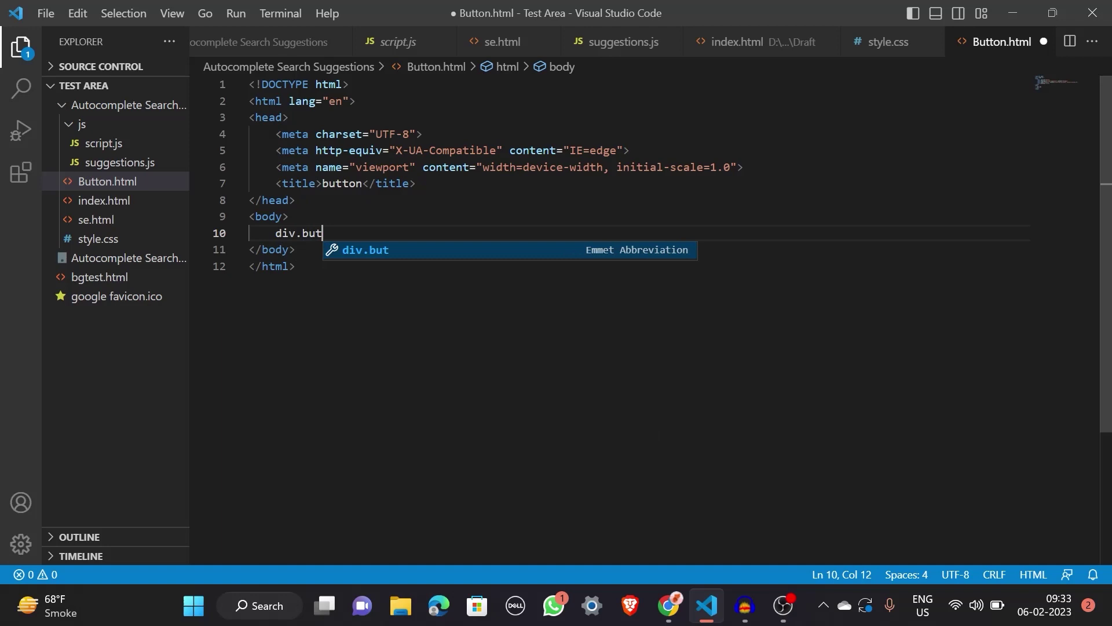
pyautogui.write('o')
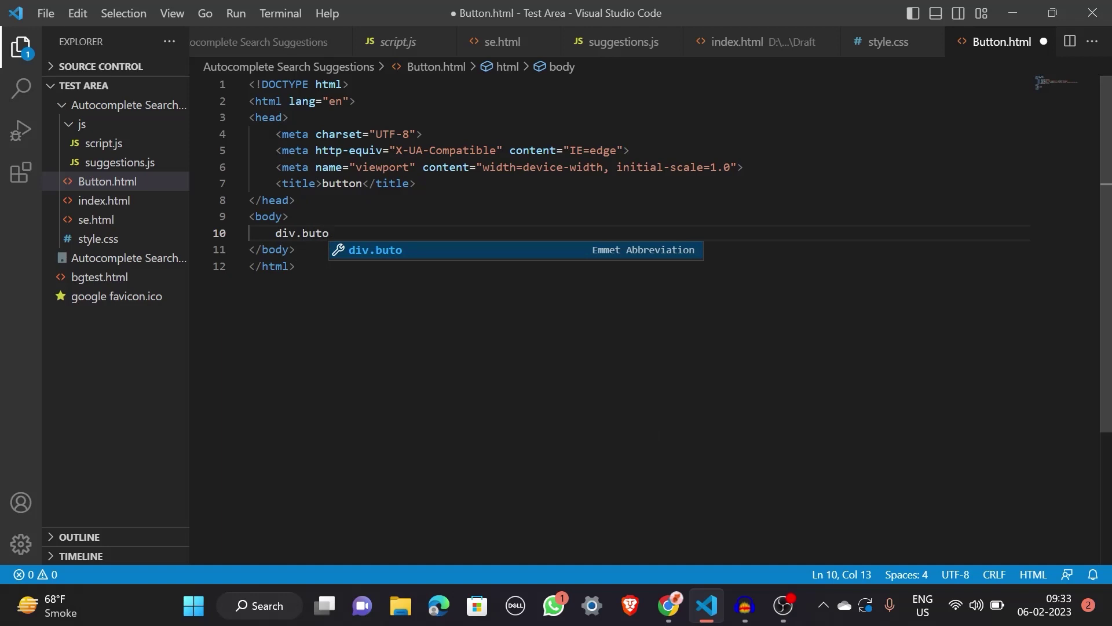
# Step: Add a div of class button wrapping a link that contains a 'Download' button
pyautogui.press('BackSpace')
pyautogui.write('ton')
pyautogui.press('Tab')
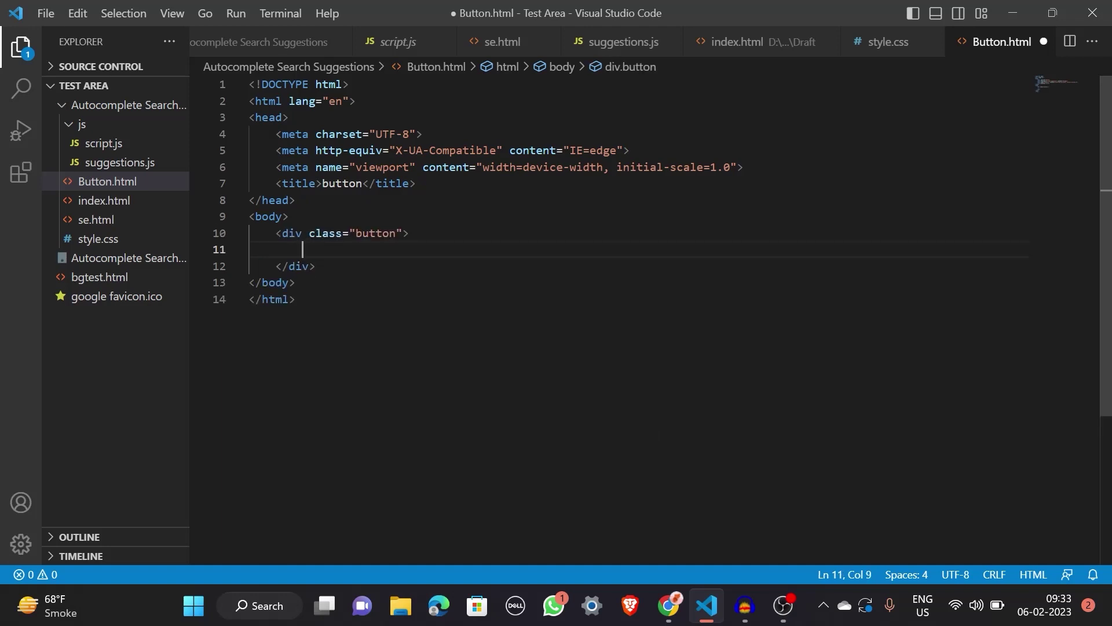
pyautogui.write('a')
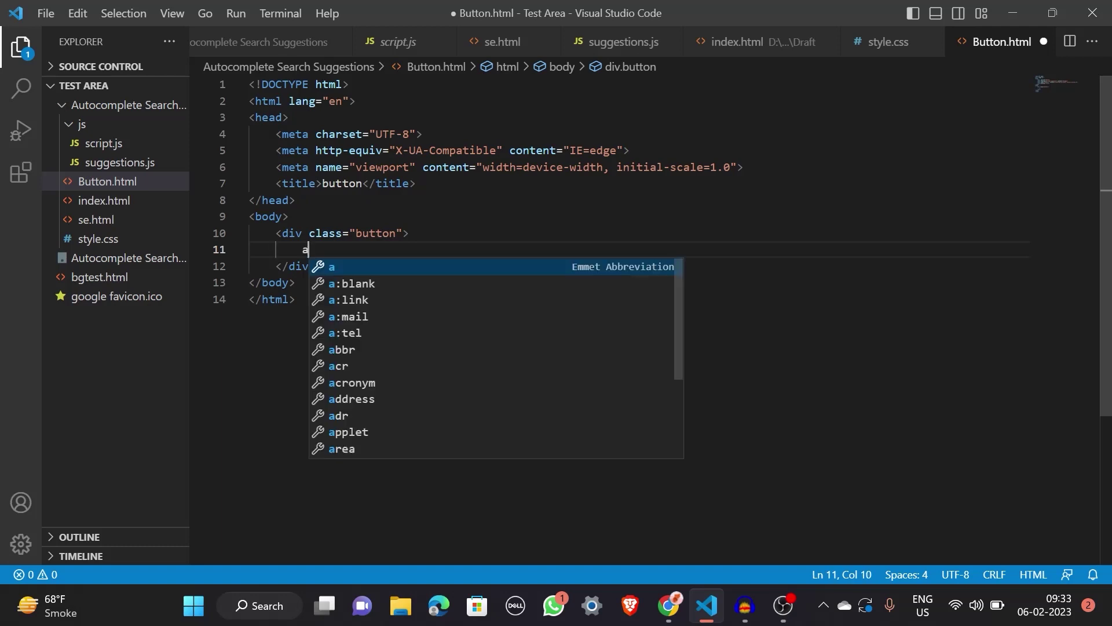
pyautogui.press('Tab')
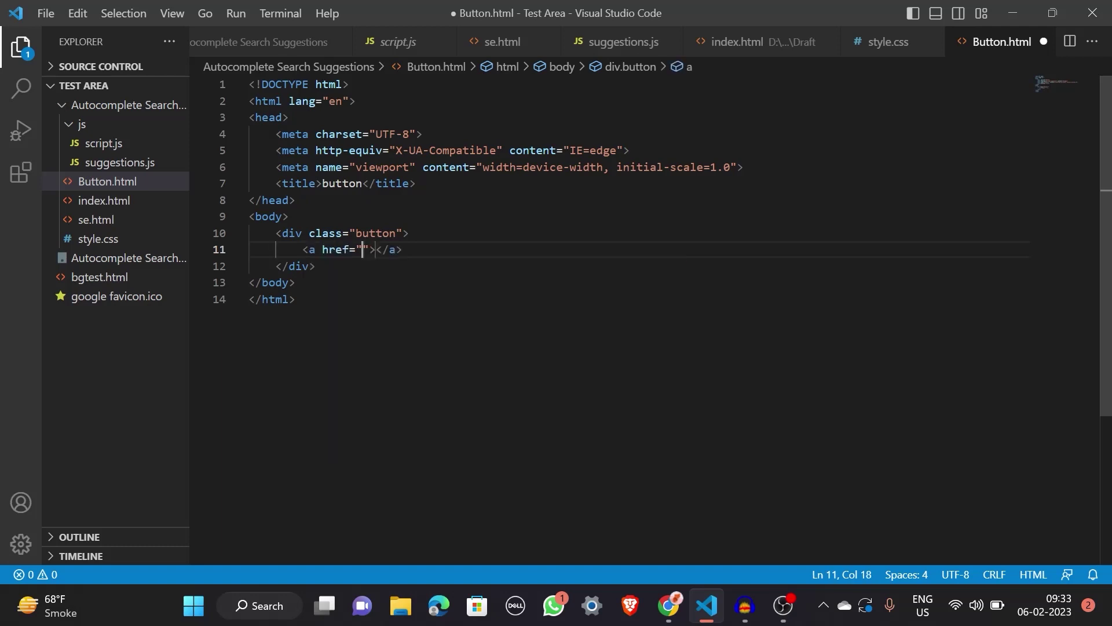
pyautogui.press('Tab')
pyautogui.write('a')
pyautogui.press('BackSpace')
pyautogui.write('b')
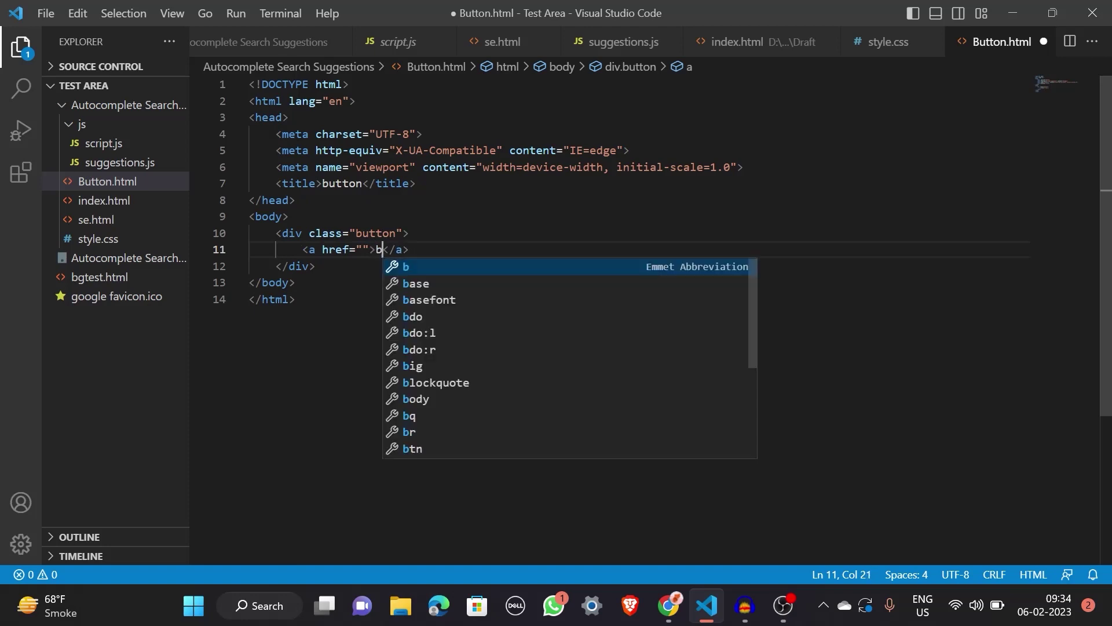
pyautogui.write('utt')
pyautogui.press('Tab')
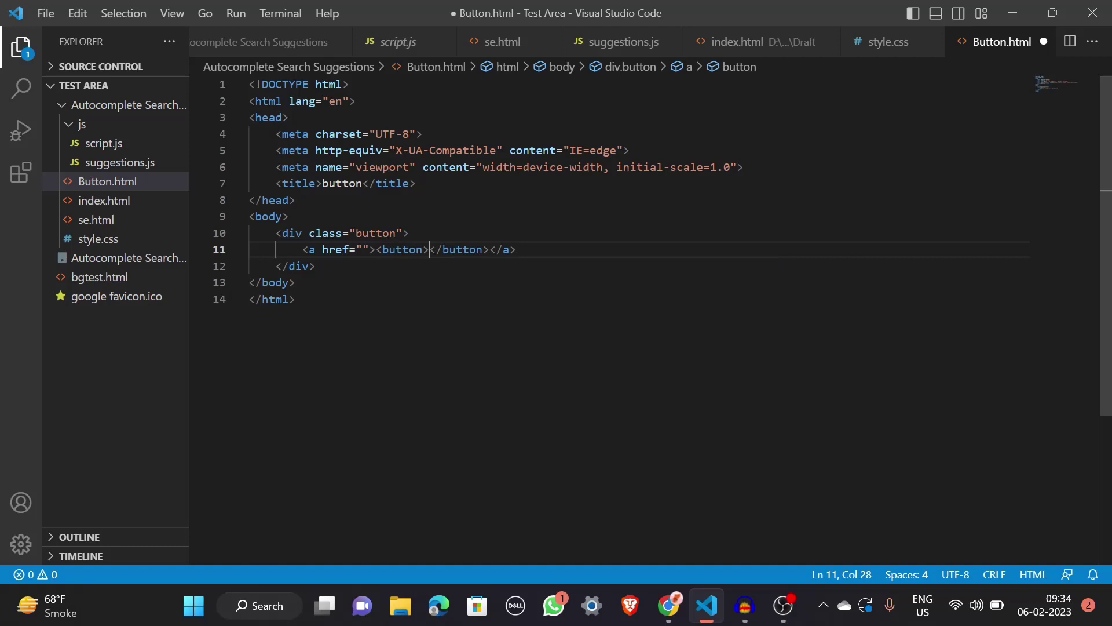
pyautogui.write('Download')
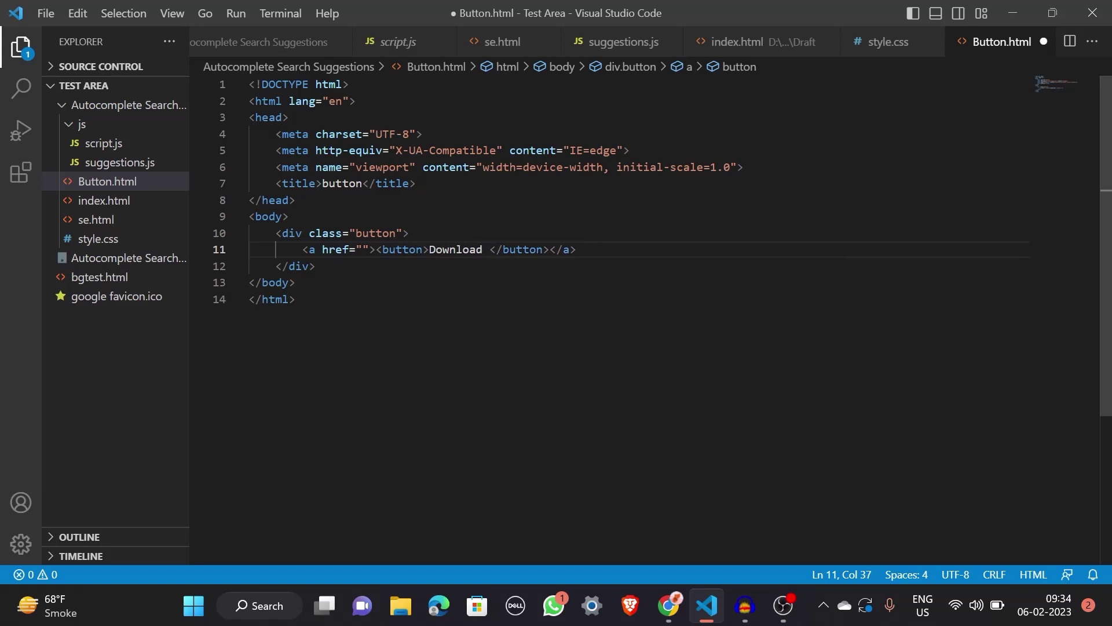
pyautogui.press('BackSpace')
# Step: Save Button.html and copy its file path from the explorer
pyautogui.hotkey('ctrl', 's')
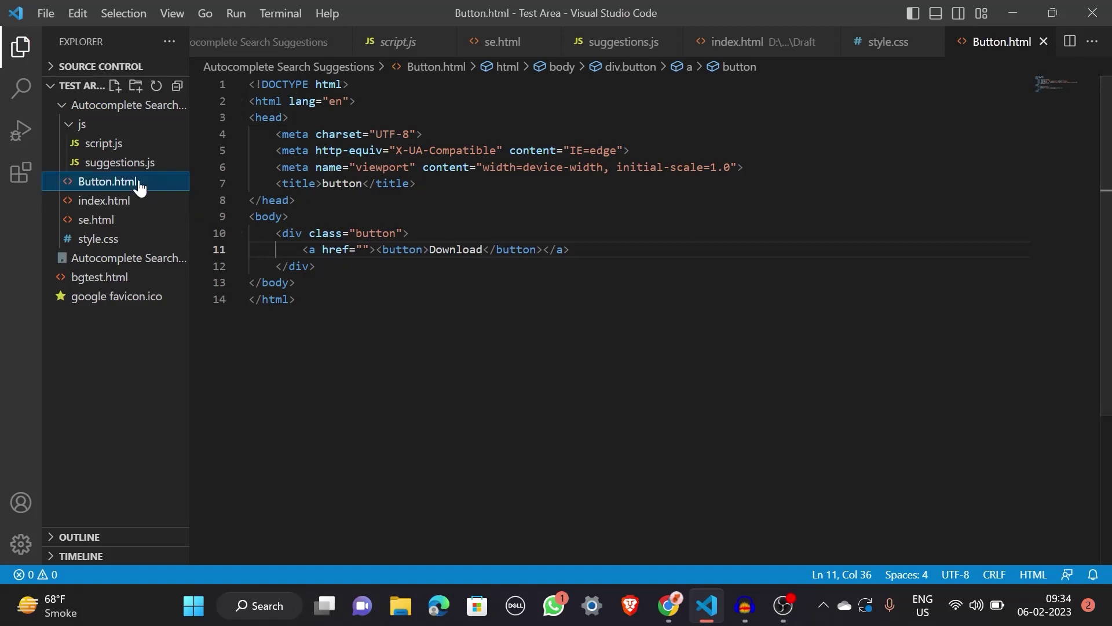
pyautogui.rightClick(141, 182)
pyautogui.click(251, 417)
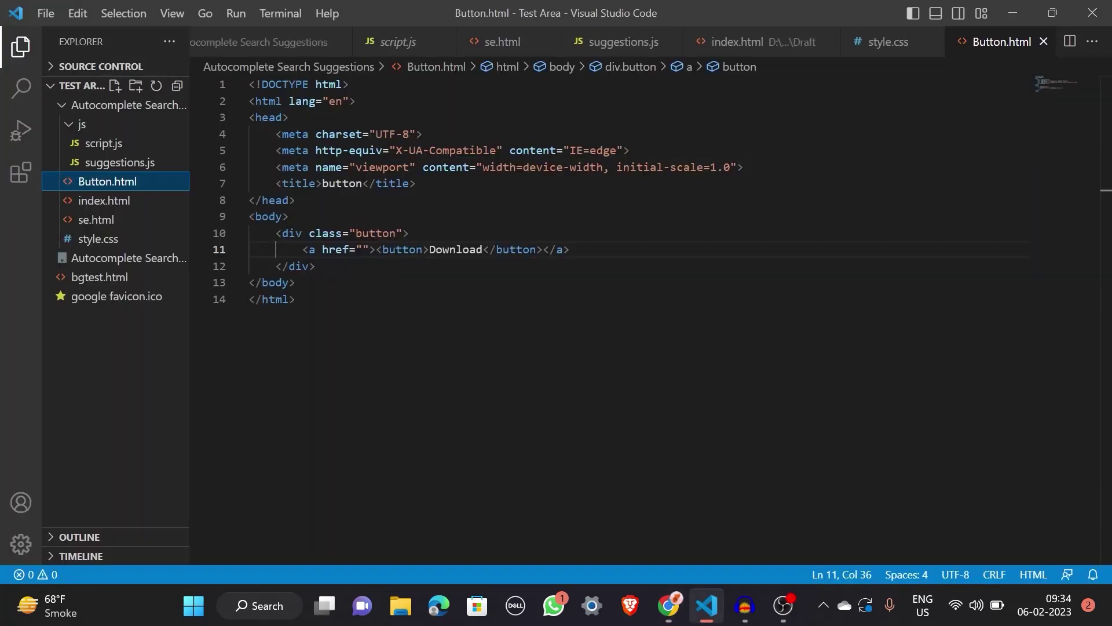
# Step: Add a style block in the head with an empty button rule
pyautogui.click(416, 184)
pyautogui.press('Return')
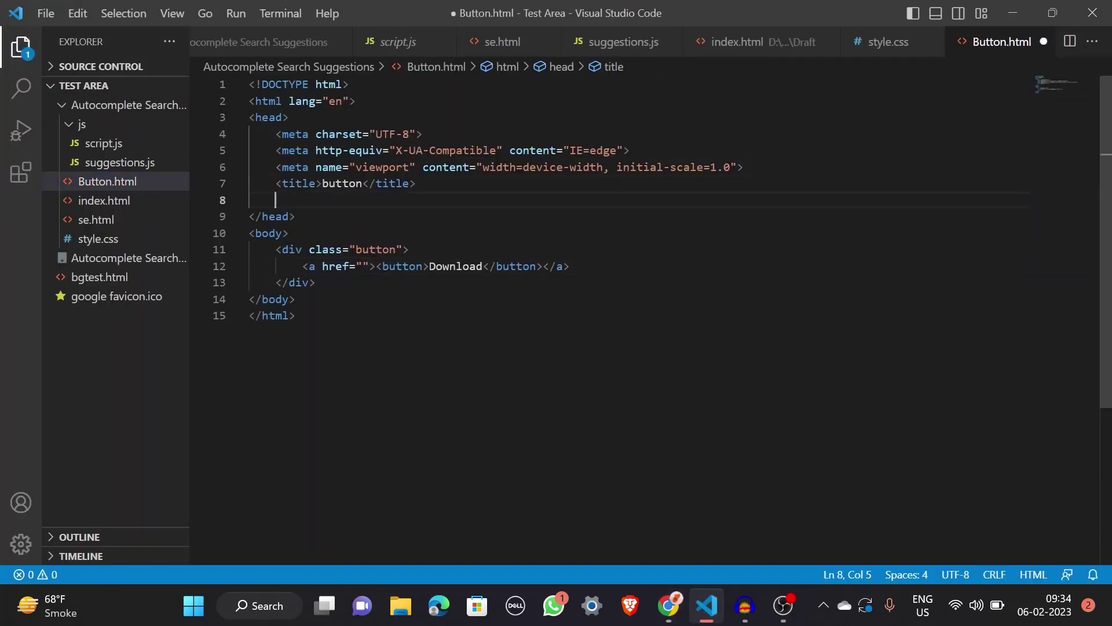
pyautogui.write('s')
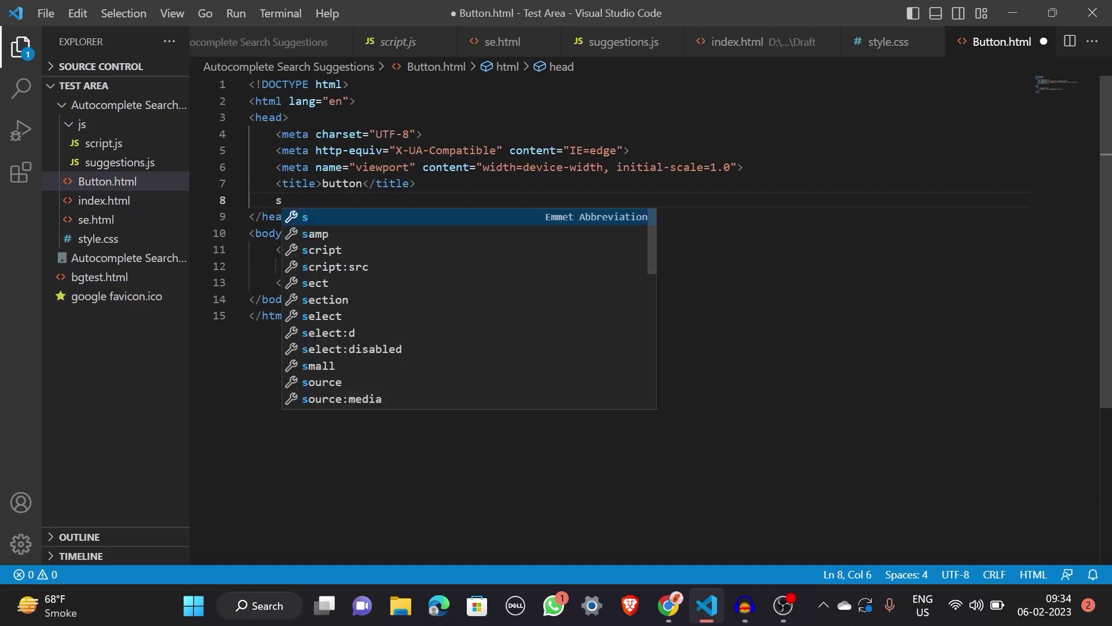
pyautogui.write('ty')
pyautogui.press('Tab')
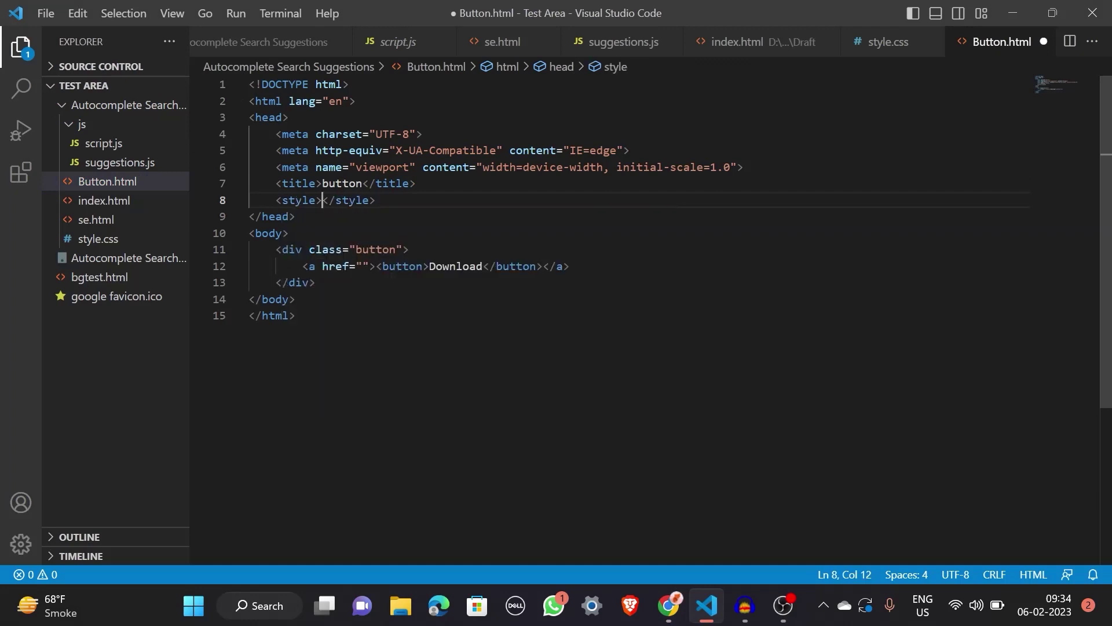
pyautogui.press('Return')
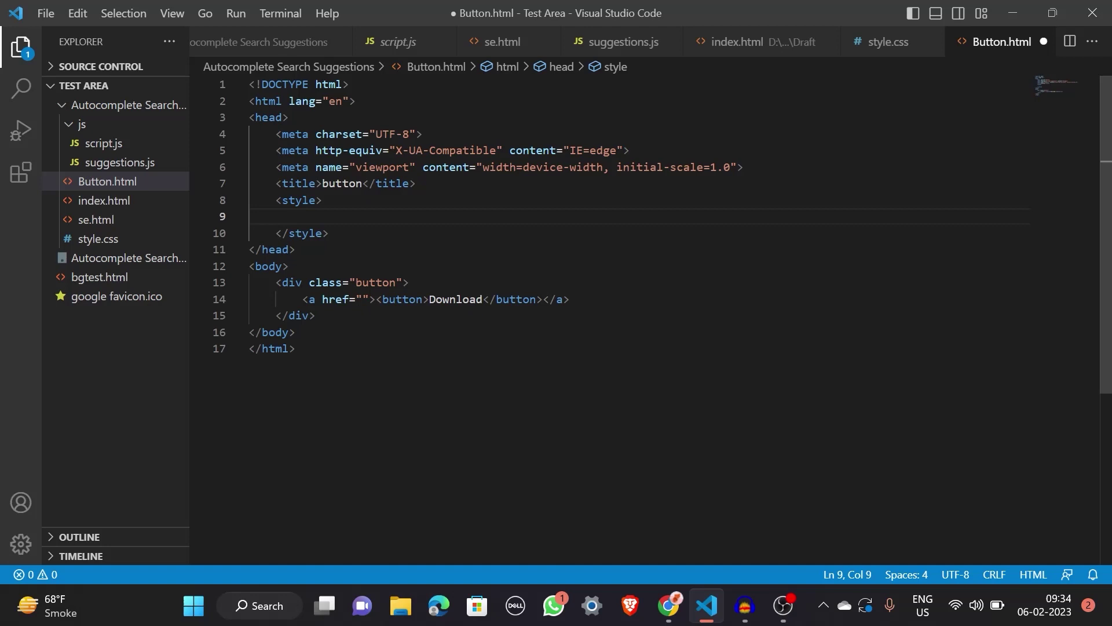
pyautogui.write('but')
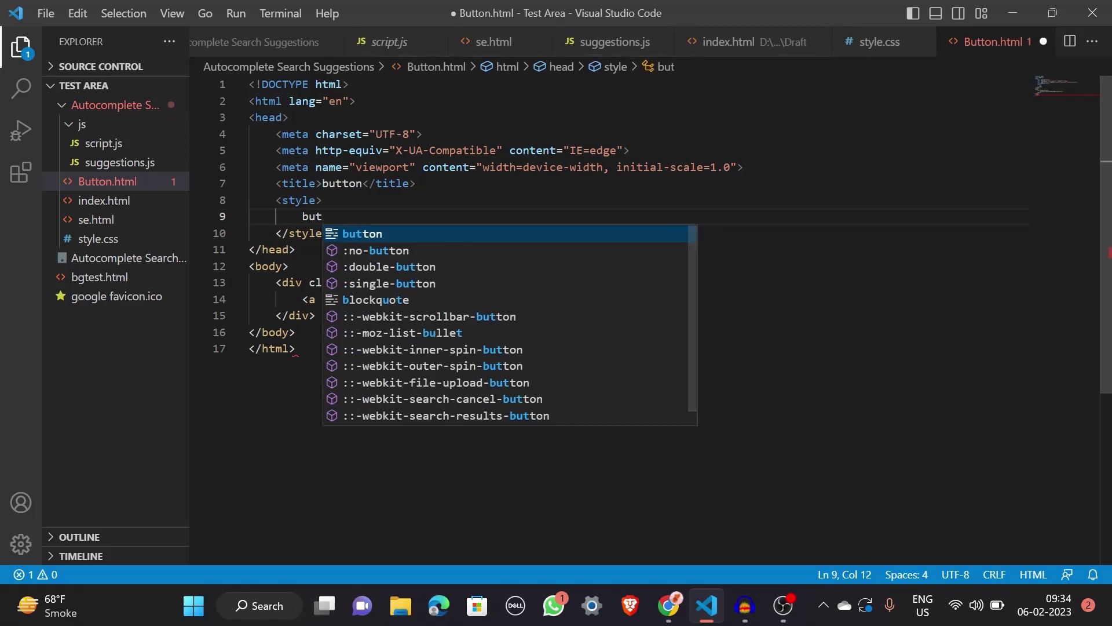
pyautogui.press('Return')
pyautogui.write('{')
pyautogui.press('Return')
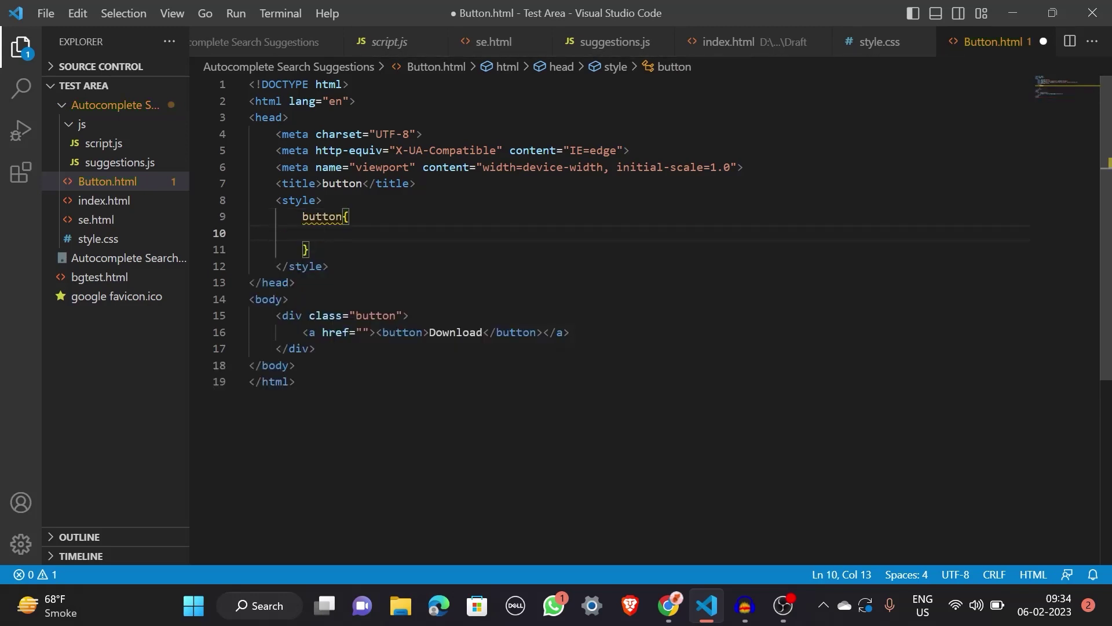
pyautogui.write('colo')
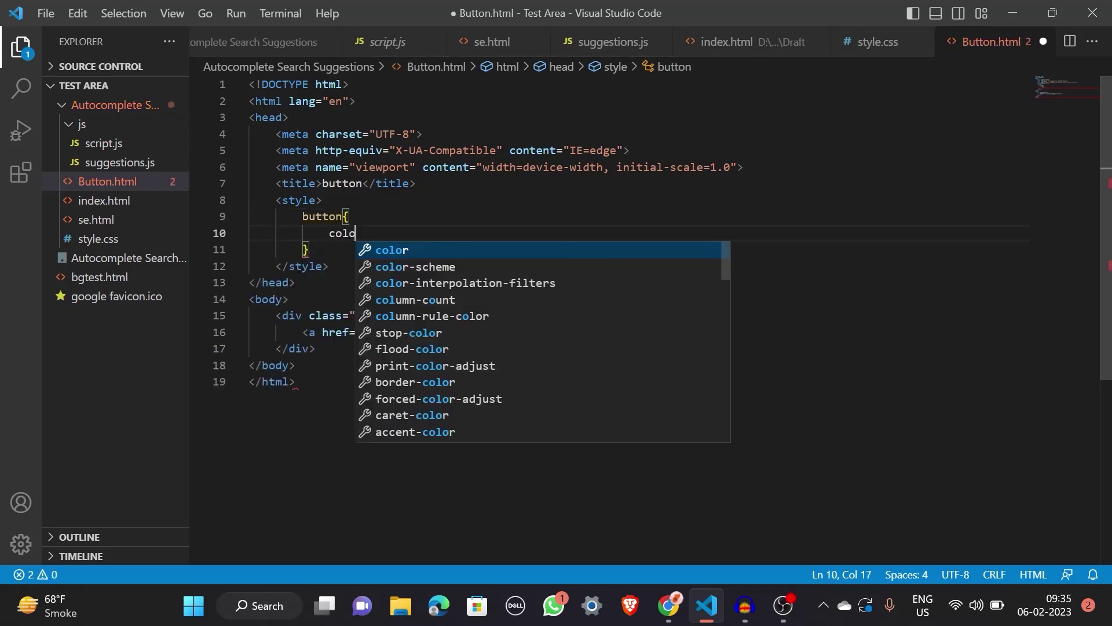
# Step: Give the button black text and a blue background, saving along the way
pyautogui.press('Return')
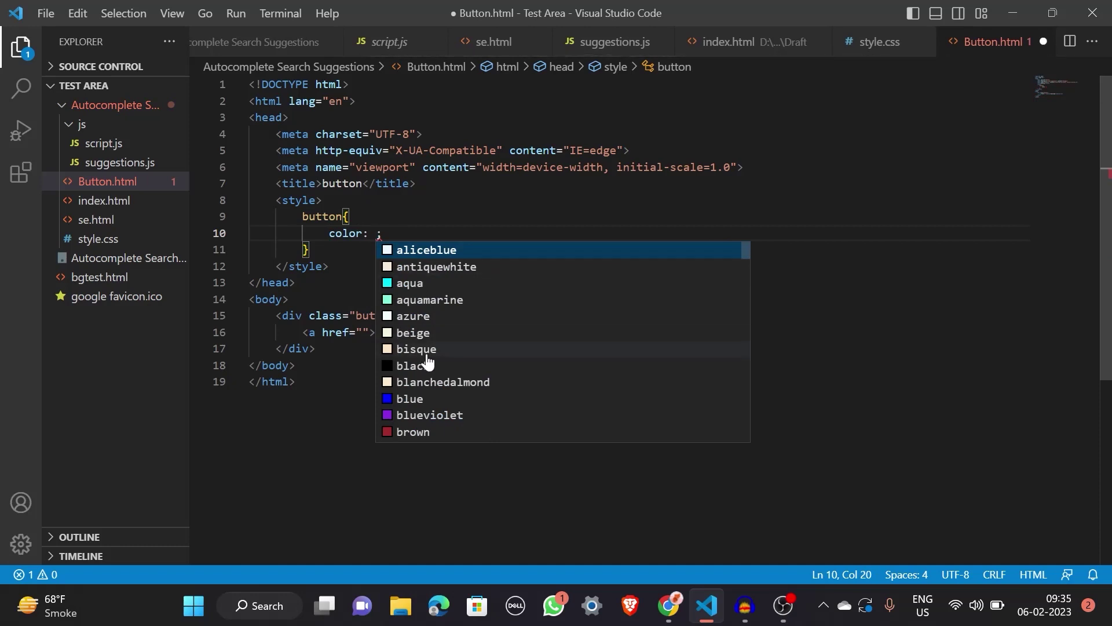
pyautogui.click(422, 366)
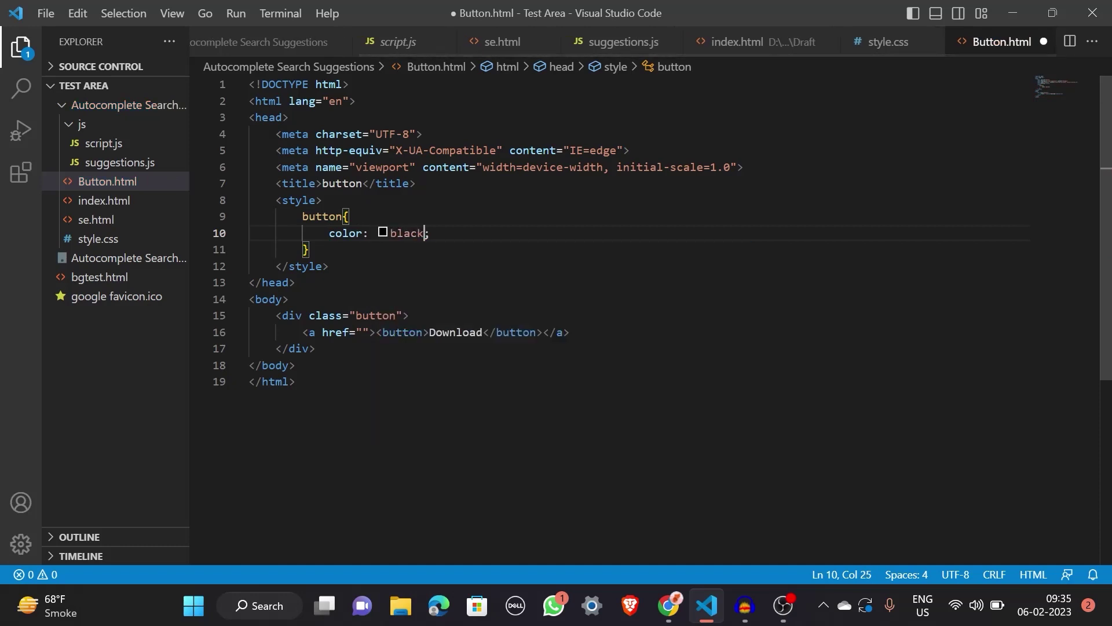
pyautogui.hotkey('ctrl', 's')
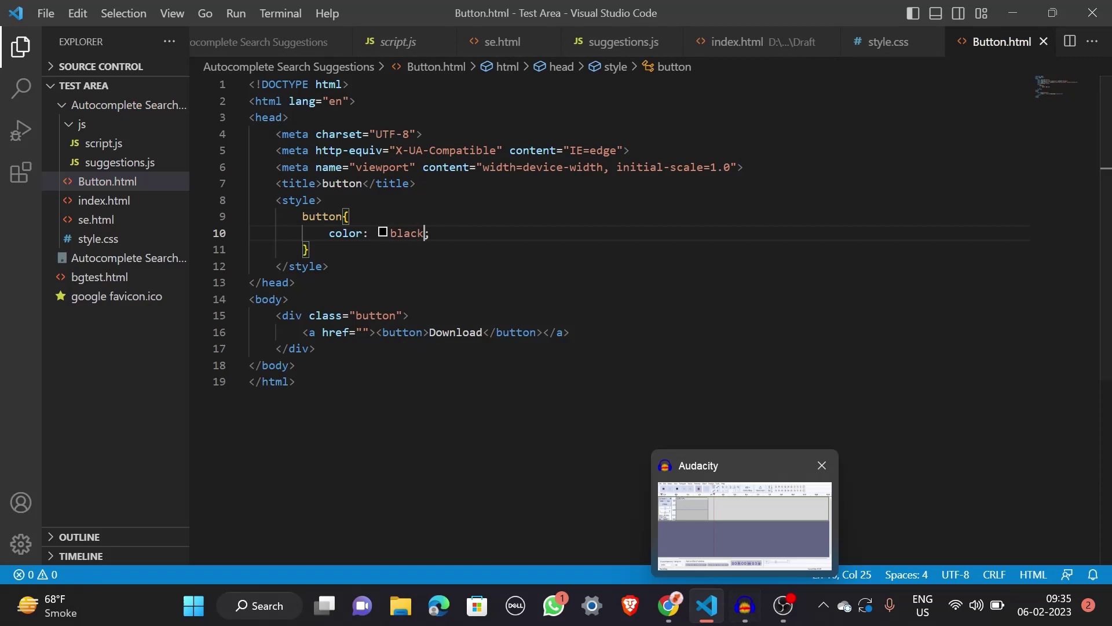
pyautogui.press('Right')
pyautogui.press('Return')
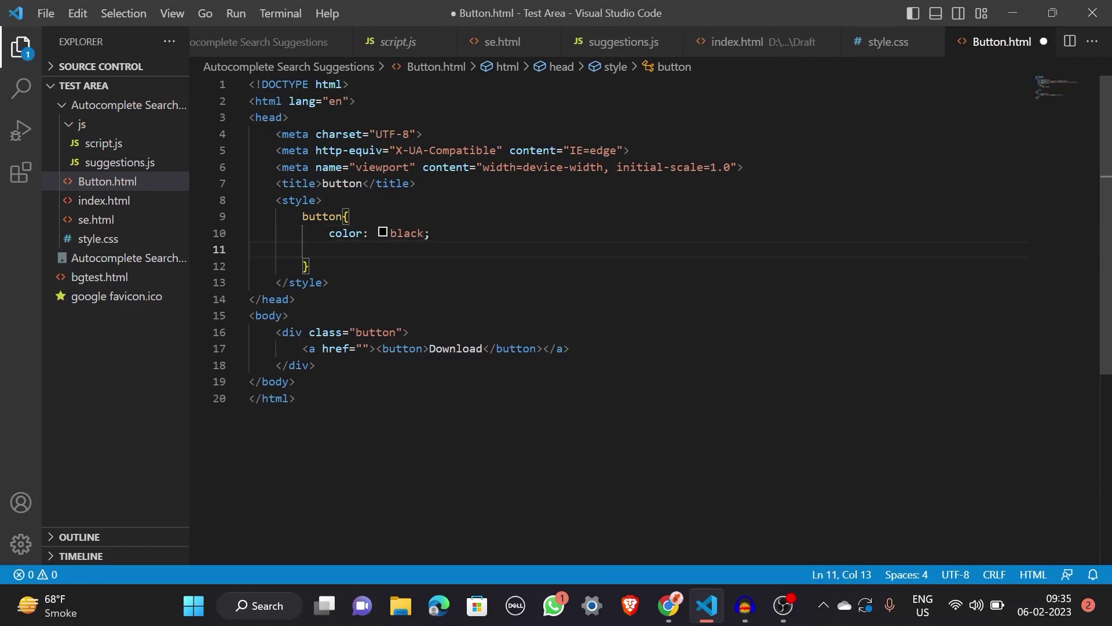
pyautogui.write('b')
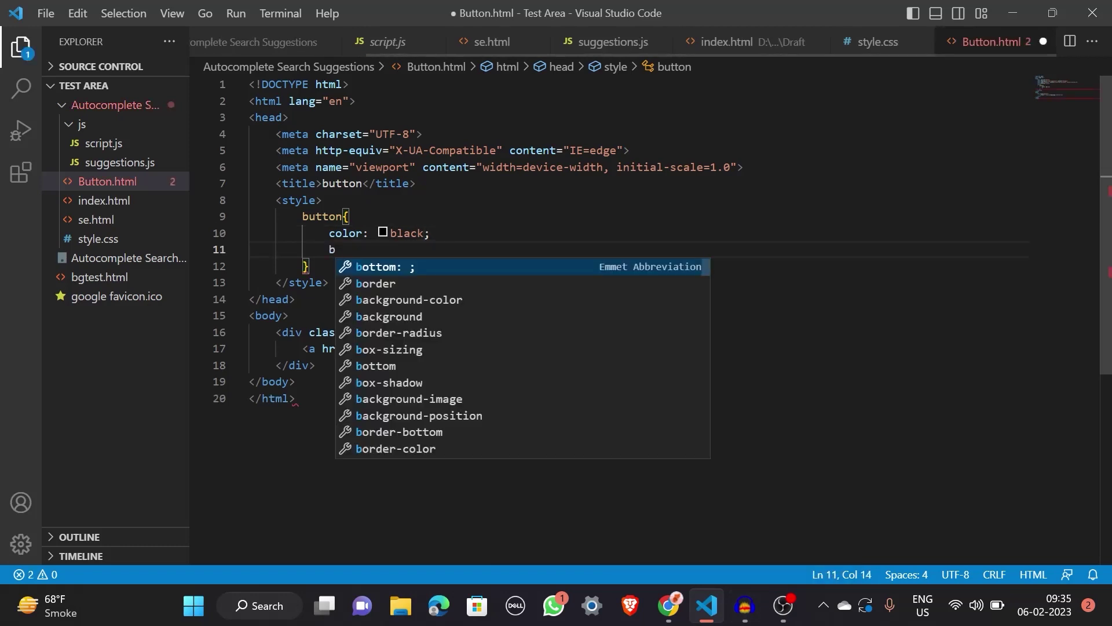
pyautogui.press('Down')
pyautogui.press('Down')
pyautogui.press('Down')
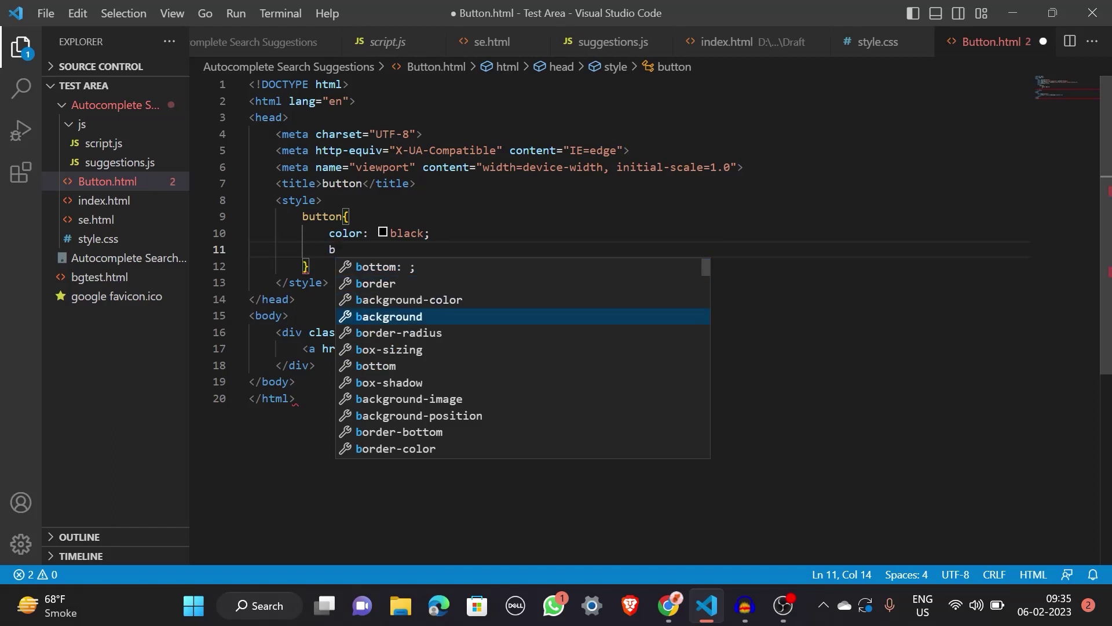
pyautogui.write('ackground: b;')
pyautogui.press('Return')
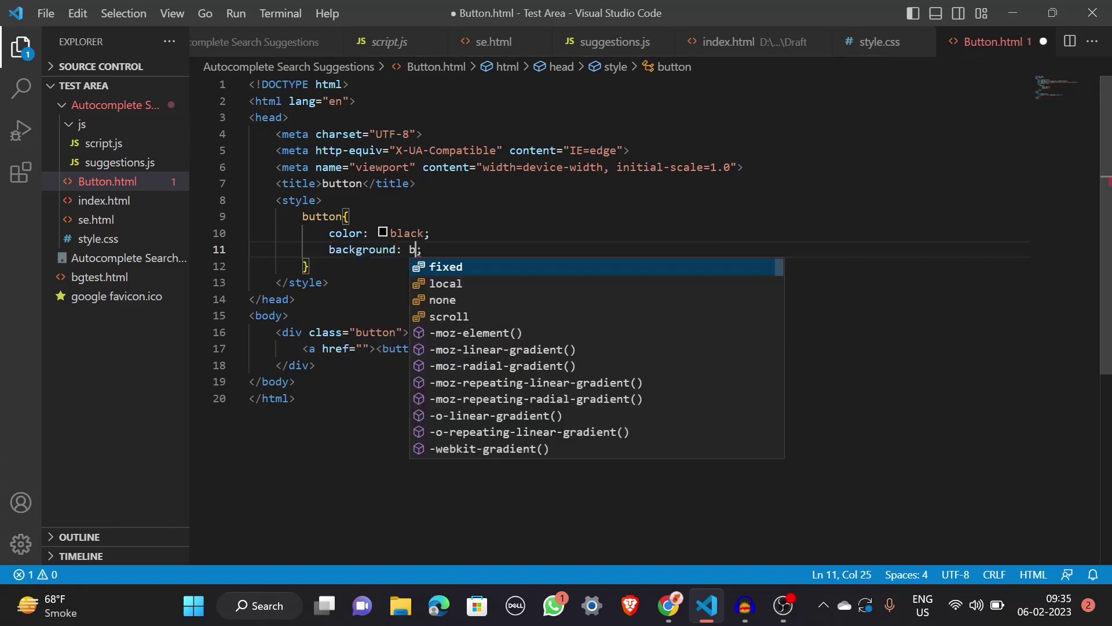
pyautogui.write('b')
pyautogui.press('Down')
pyautogui.press('Down')
pyautogui.press('Down')
pyautogui.press('Down')
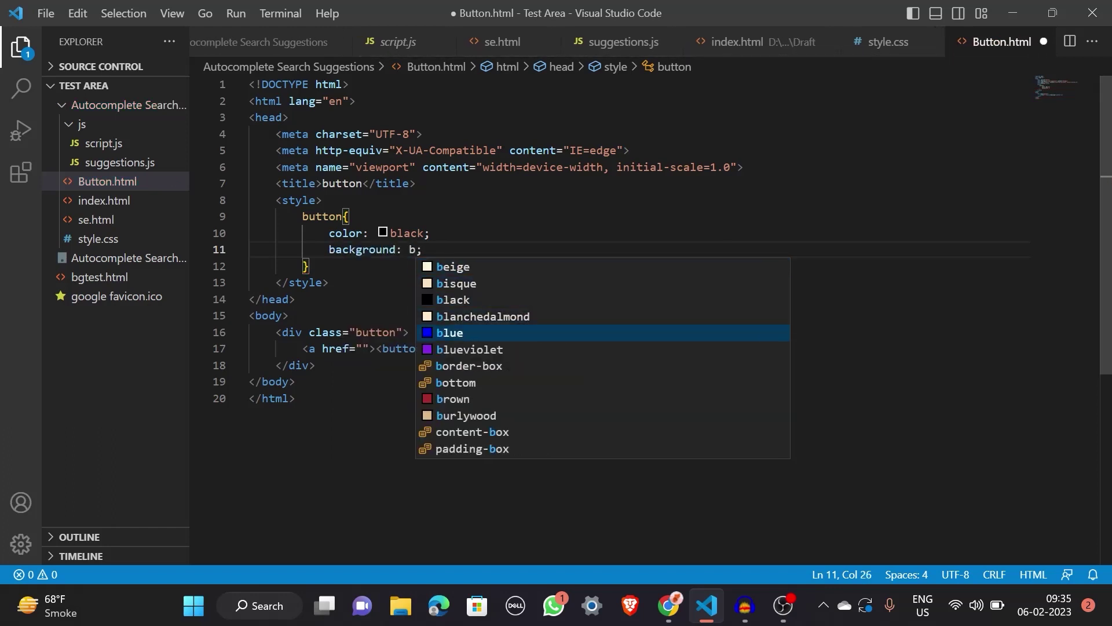
pyautogui.press('Return')
# Step: Add border 0px and padding 10px 15px to the button rule and save
pyautogui.press('Right')
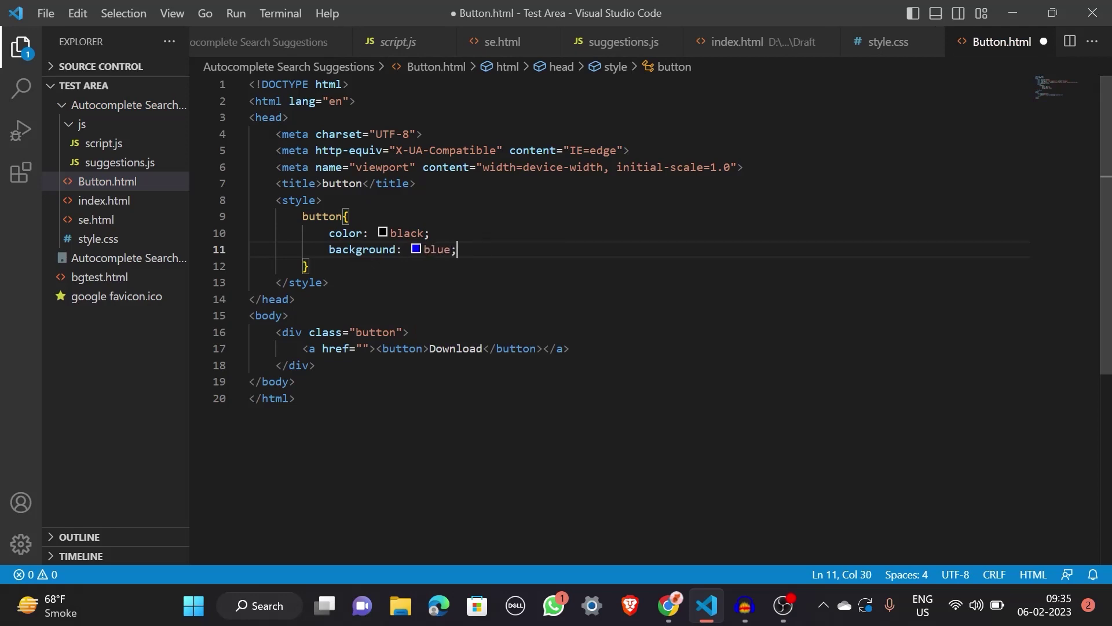
pyautogui.press('Return')
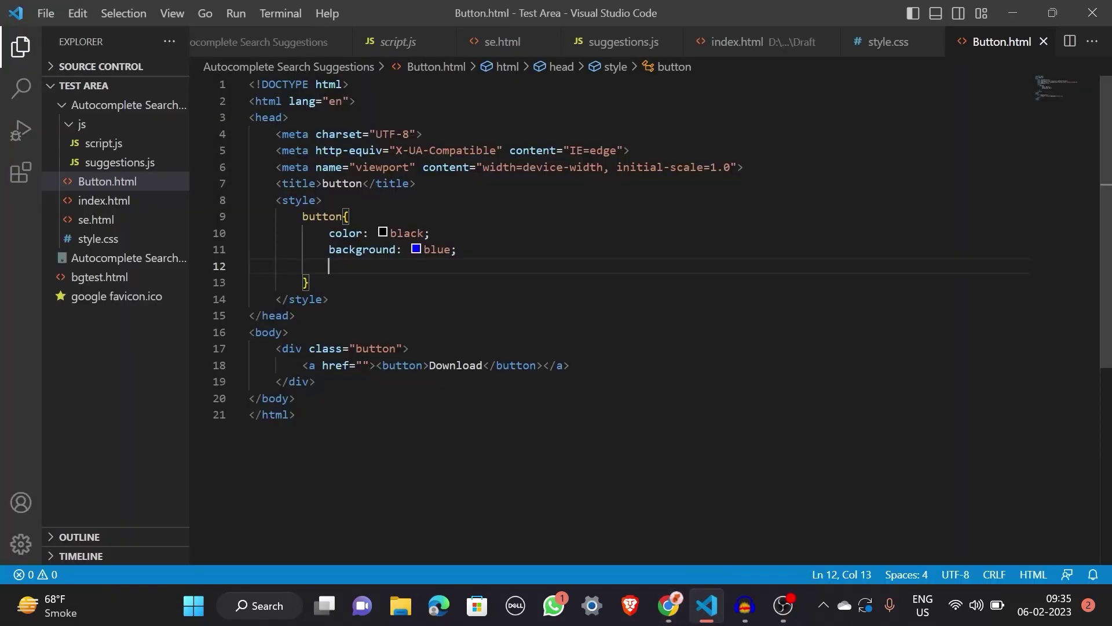
pyautogui.write('border: 0px;')
pyautogui.press('Return')
pyautogui.write('pa')
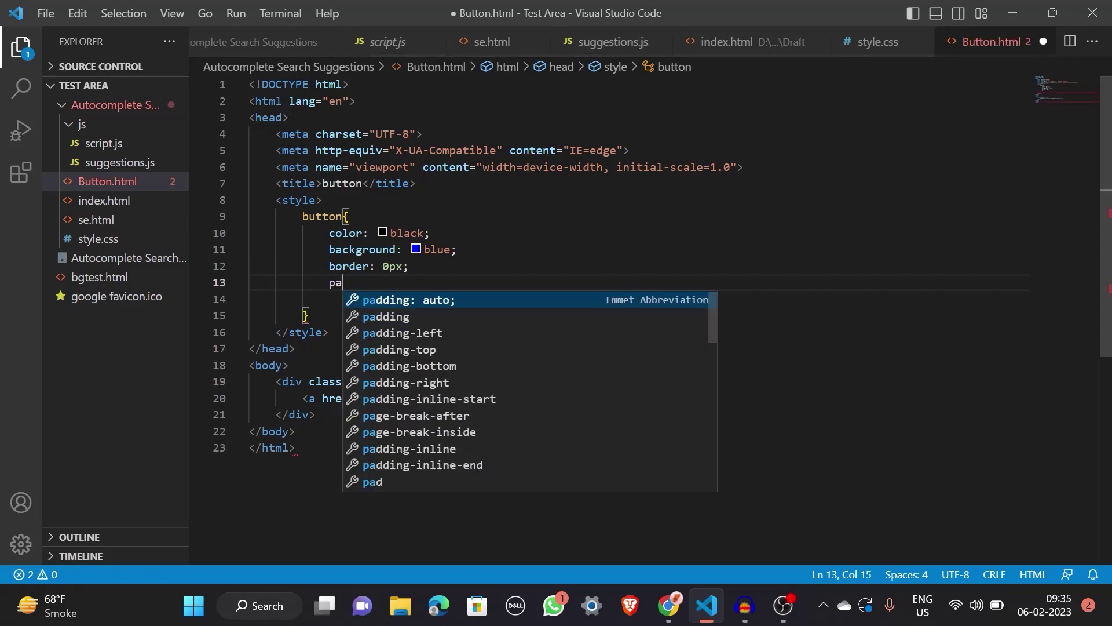
pyautogui.press('Down')
pyautogui.press('Return')
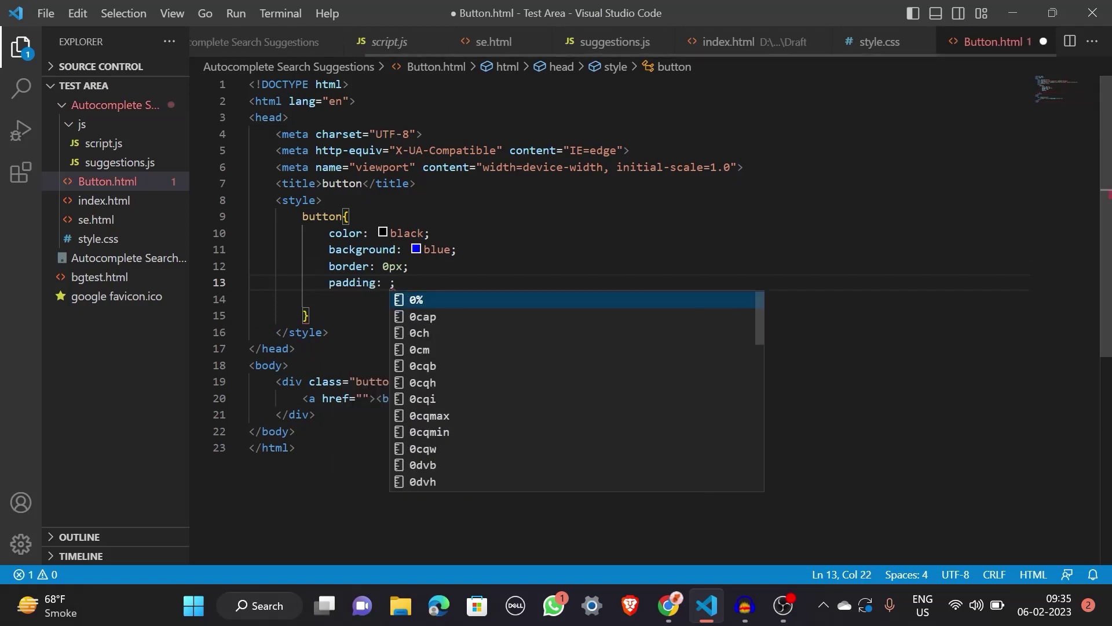
pyautogui.write('10p')
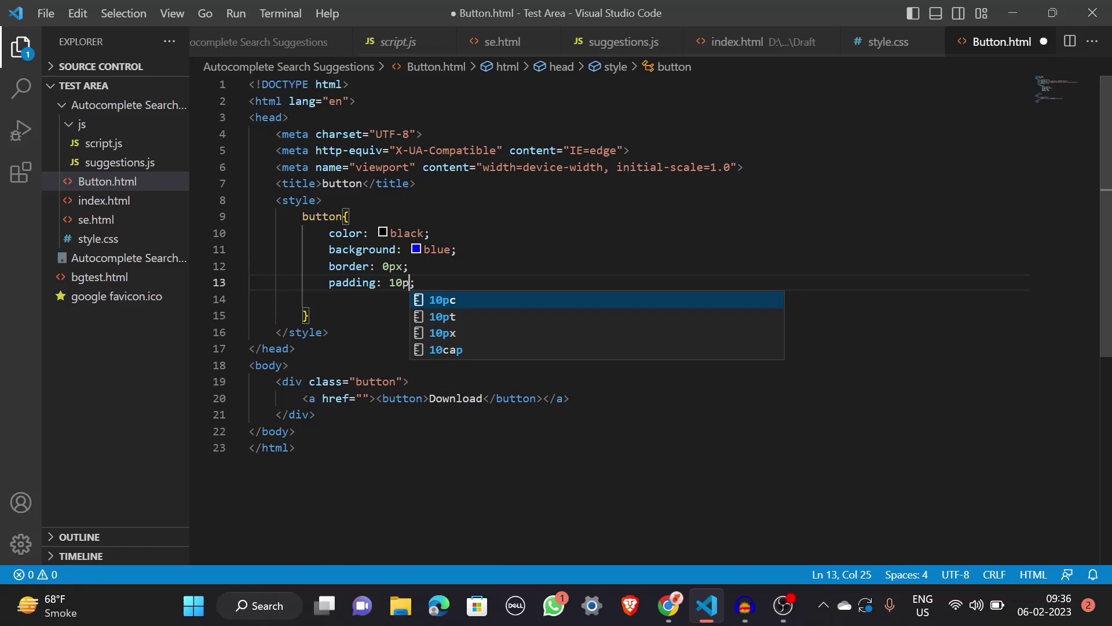
pyautogui.write('x')
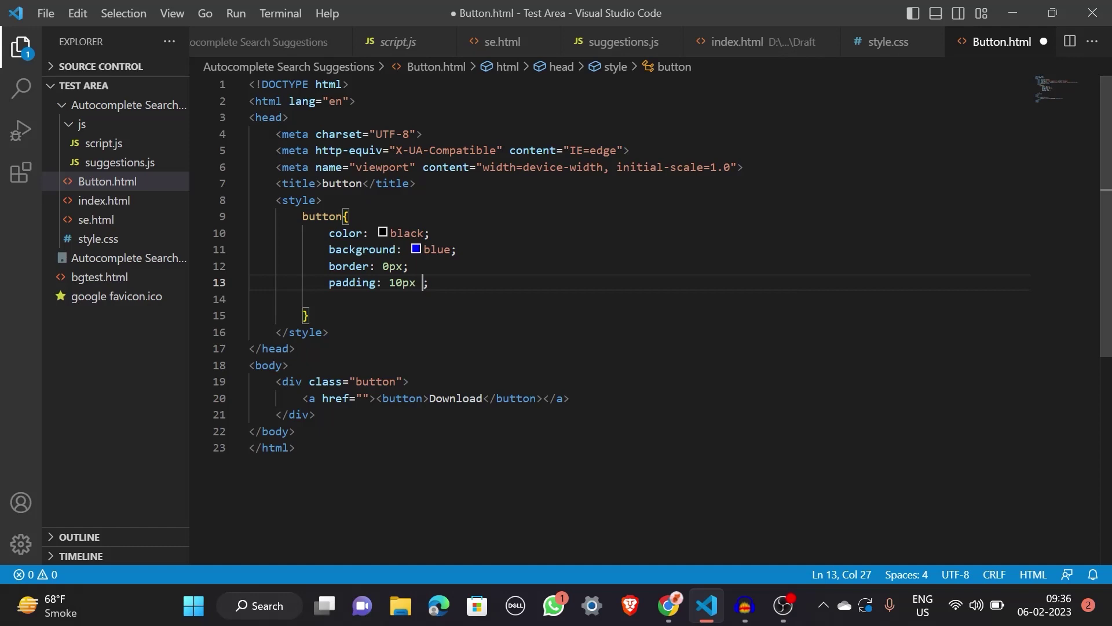
pyautogui.write(' 15p')
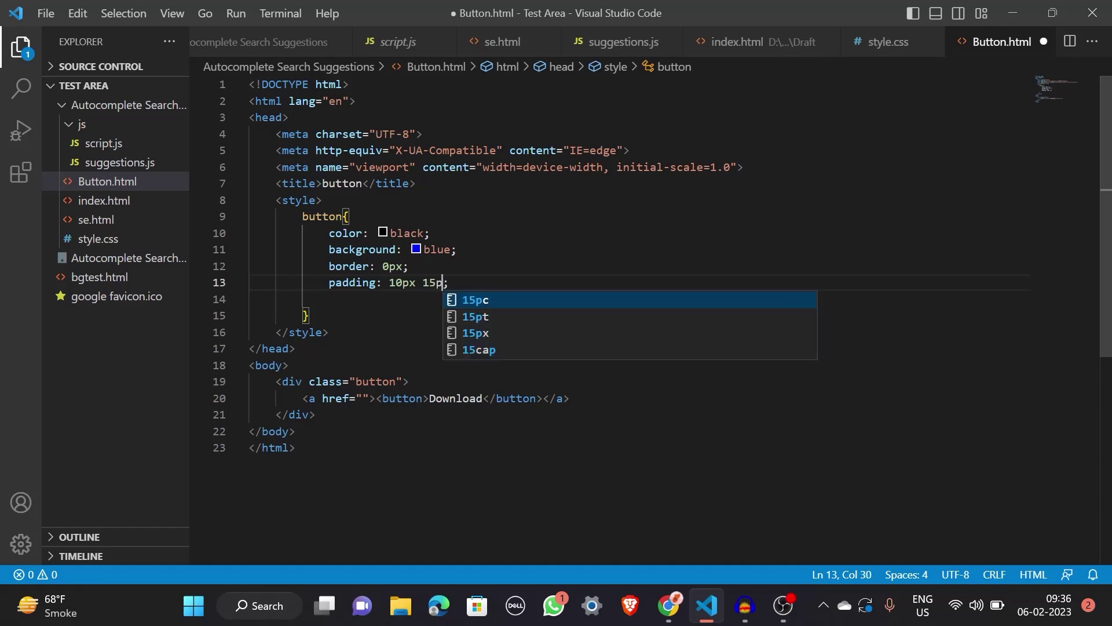
pyautogui.write('x')
pyautogui.hotkey('ctrl', 's')
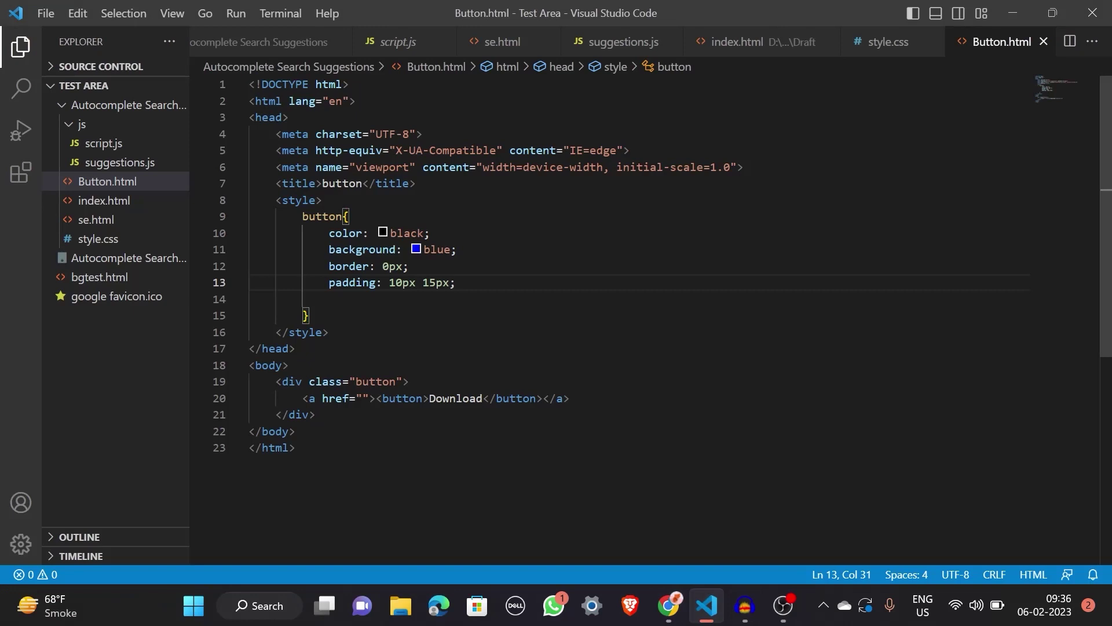
# Step: Change the button text colour from black to #fff and save
pyautogui.click(424, 232)
pyautogui.press('BackSpace')
pyautogui.press('BackSpace')
pyautogui.press('BackSpace')
pyautogui.press('BackSpace')
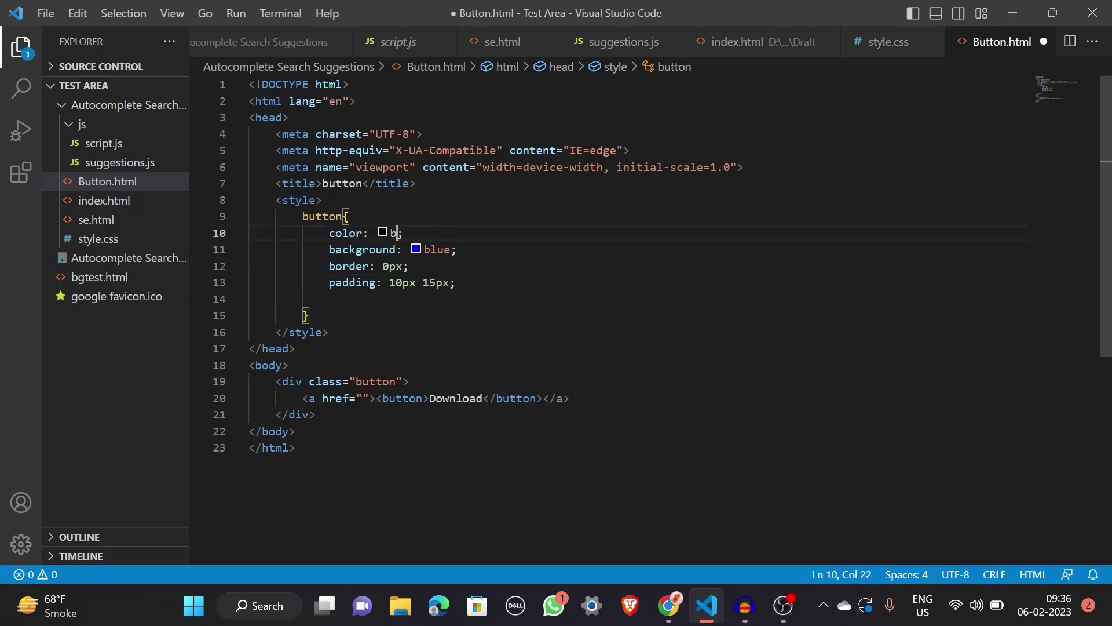
pyautogui.press('BackSpace')
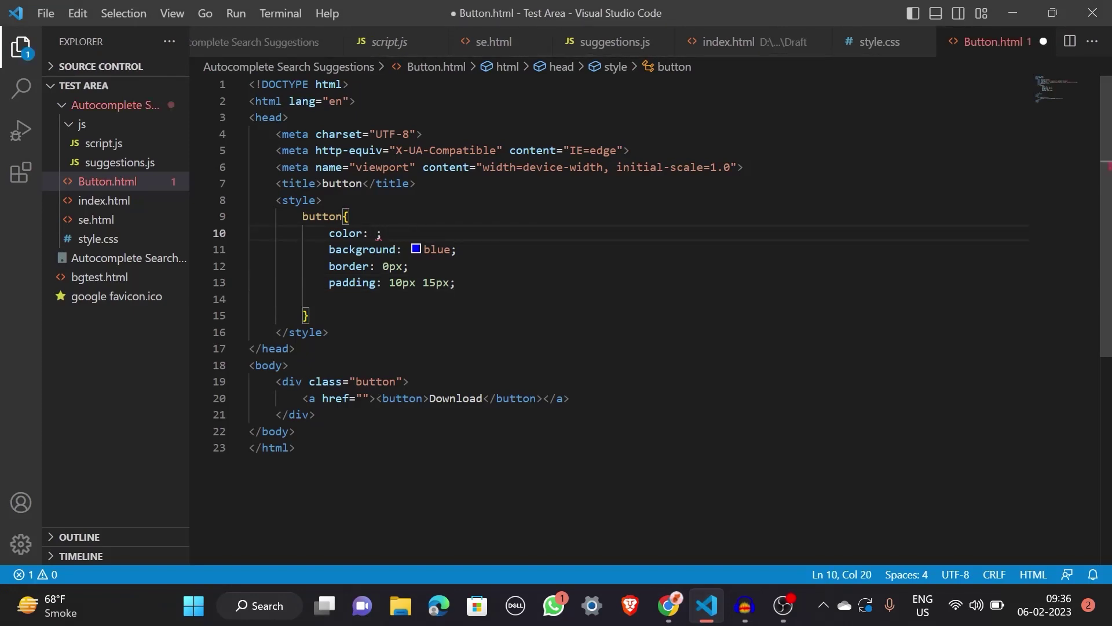
pyautogui.write('#ff')
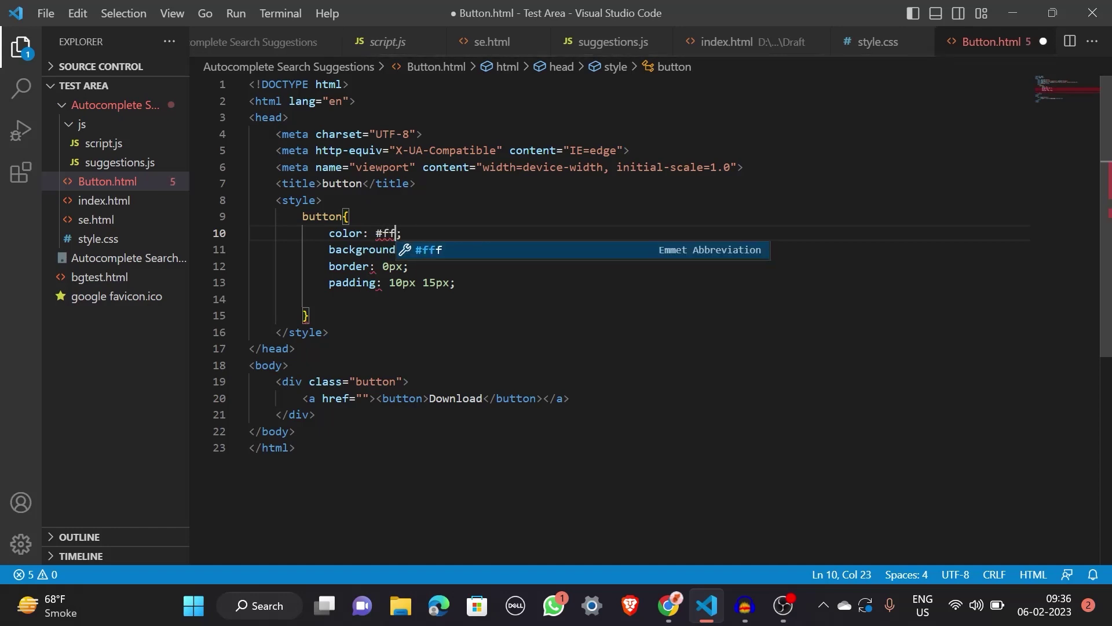
pyautogui.write('f')
pyautogui.hotkey('ctrl', 's')
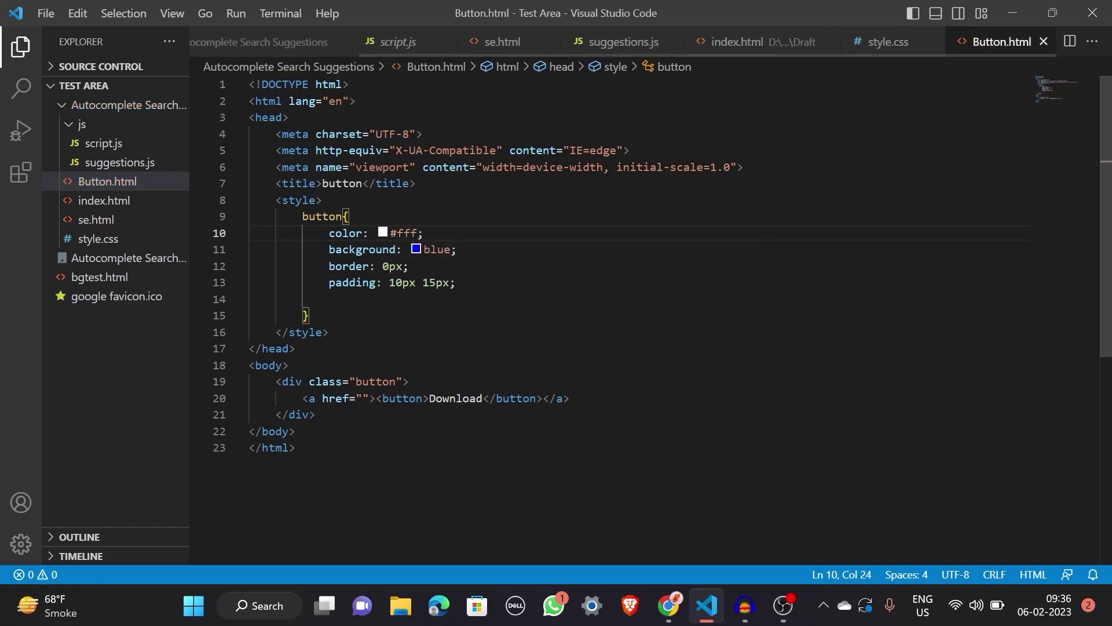
# Step: Add border-radius 5px below the padding and save Button.html
pyautogui.press('Down')
pyautogui.press('Down')
pyautogui.press('Down')
pyautogui.press('End')
pyautogui.press('Return')
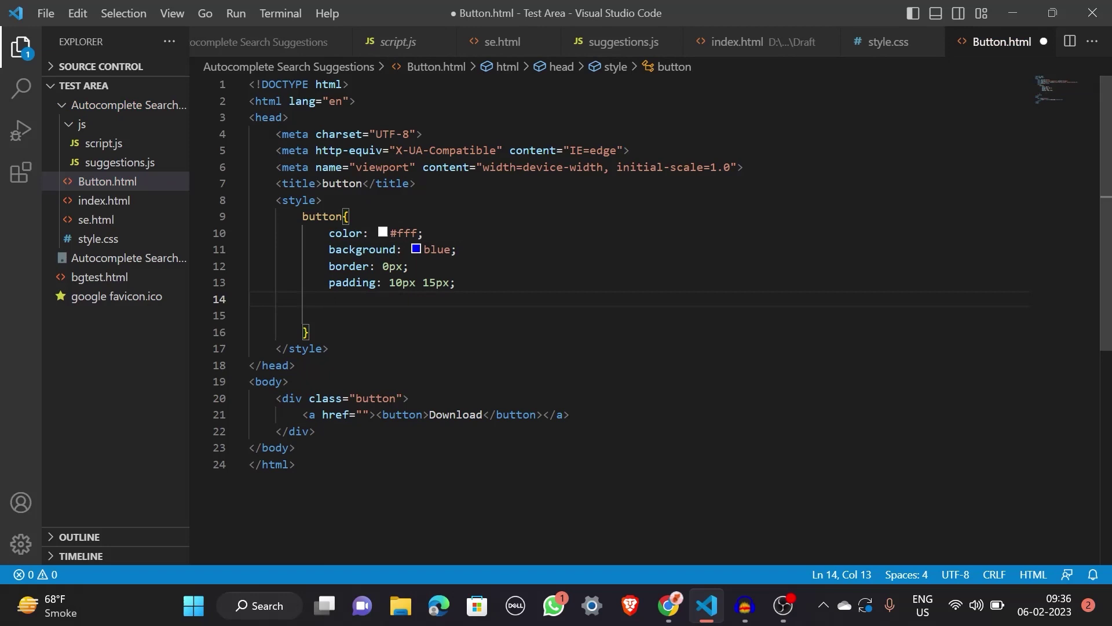
pyautogui.write('bor')
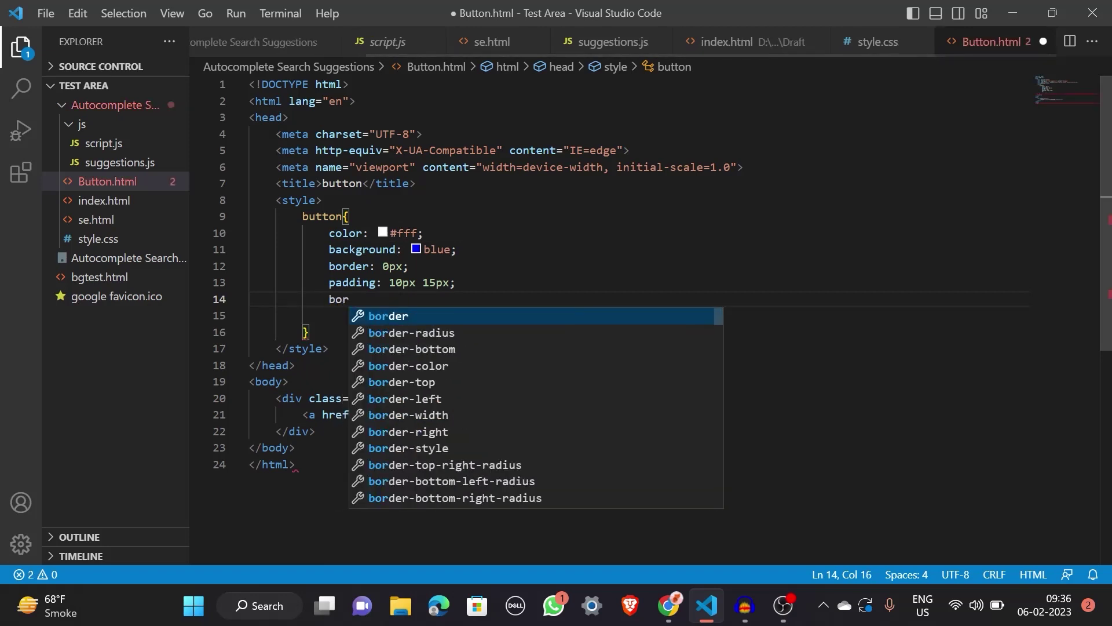
pyautogui.press('Down')
pyautogui.press('Return')
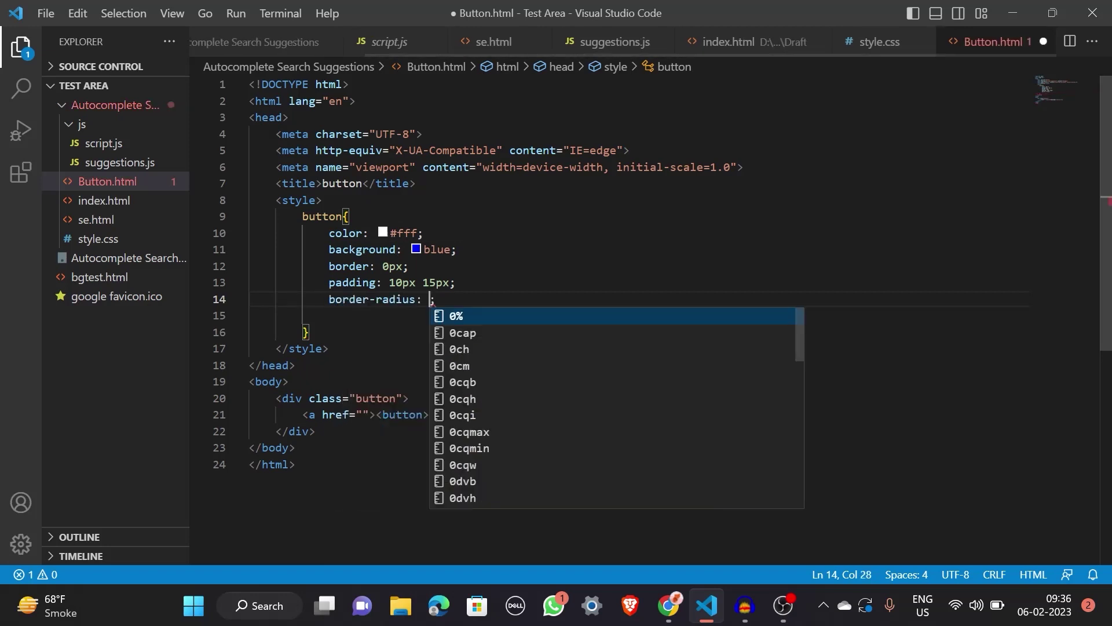
pyautogui.write('5px')
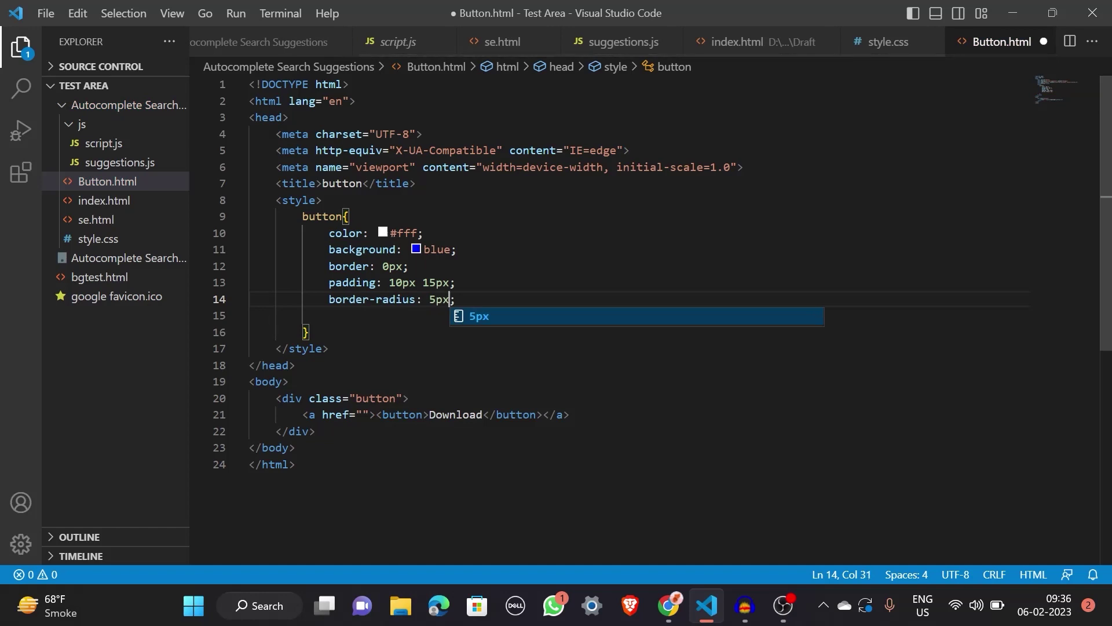
pyautogui.hotkey('ctrl', 's')
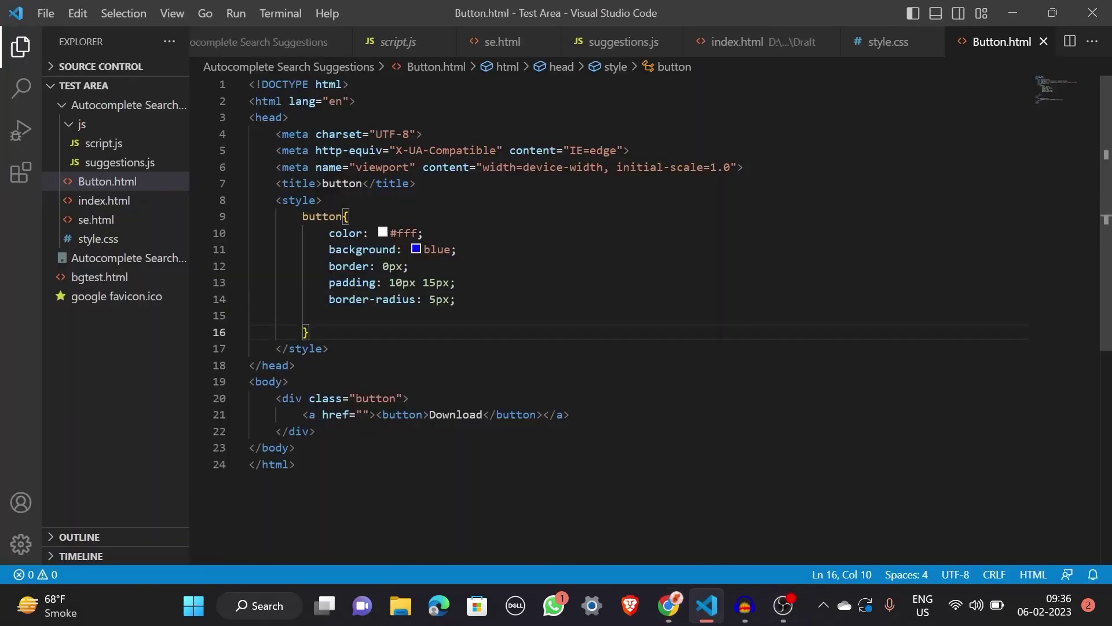
# Step: Start a button:hover rule after the button style block
pyautogui.press('Return')
pyautogui.press('Return')
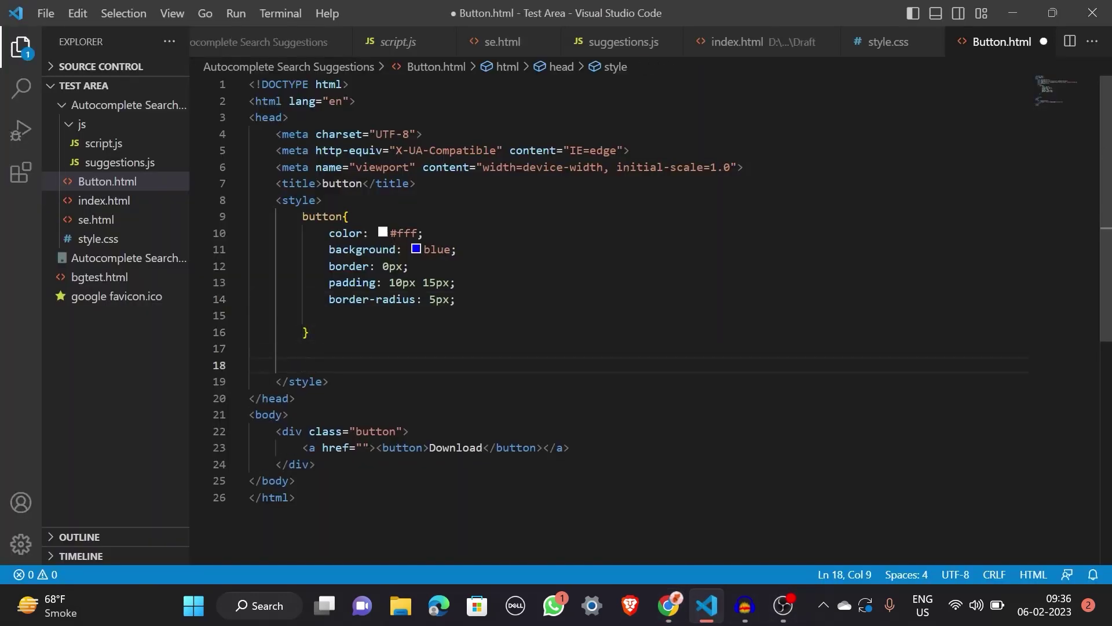
pyautogui.write('butto')
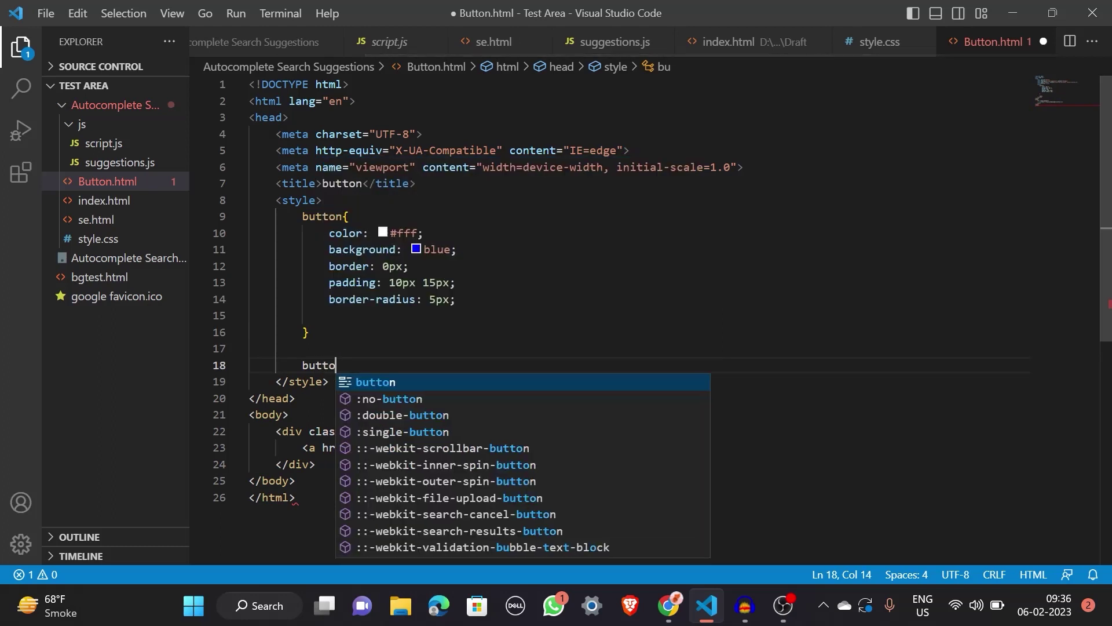
pyautogui.write('n')
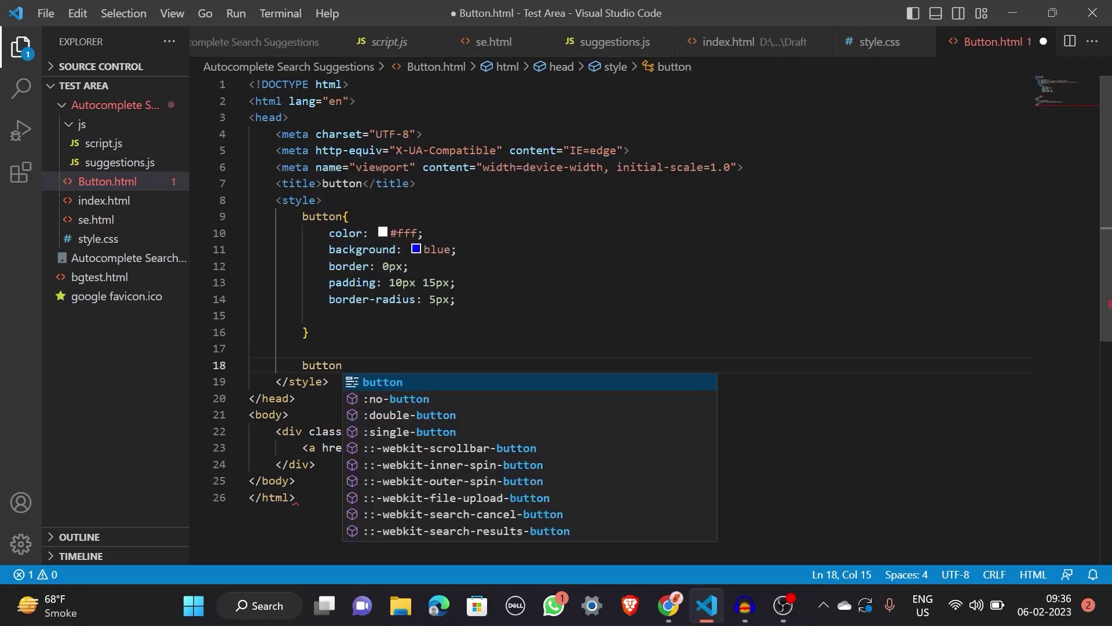
pyautogui.write(':')
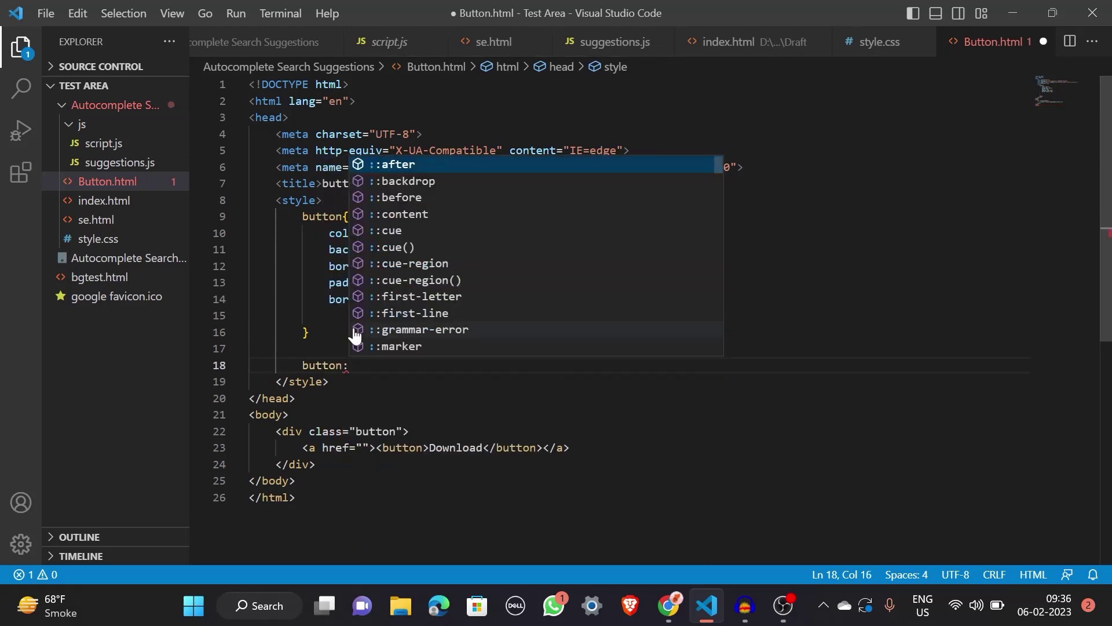
pyautogui.write('ho')
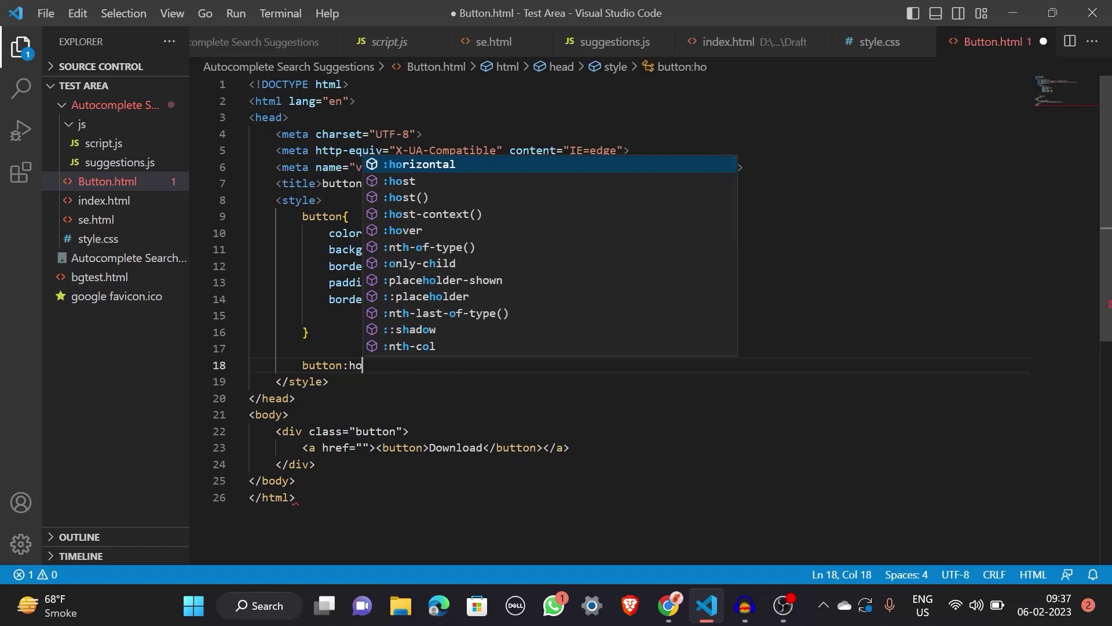
pyautogui.press('Down')
pyautogui.press('Down')
pyautogui.press('Down')
pyautogui.press('Down')
pyautogui.press('Return')
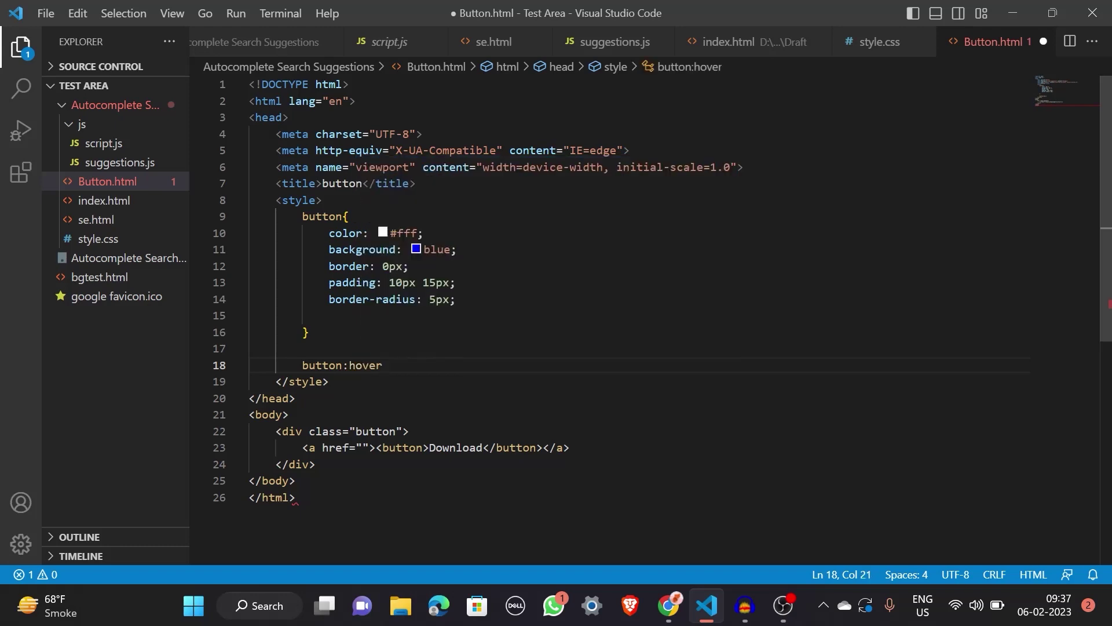
pyautogui.write('{')
pyautogui.press('Return')
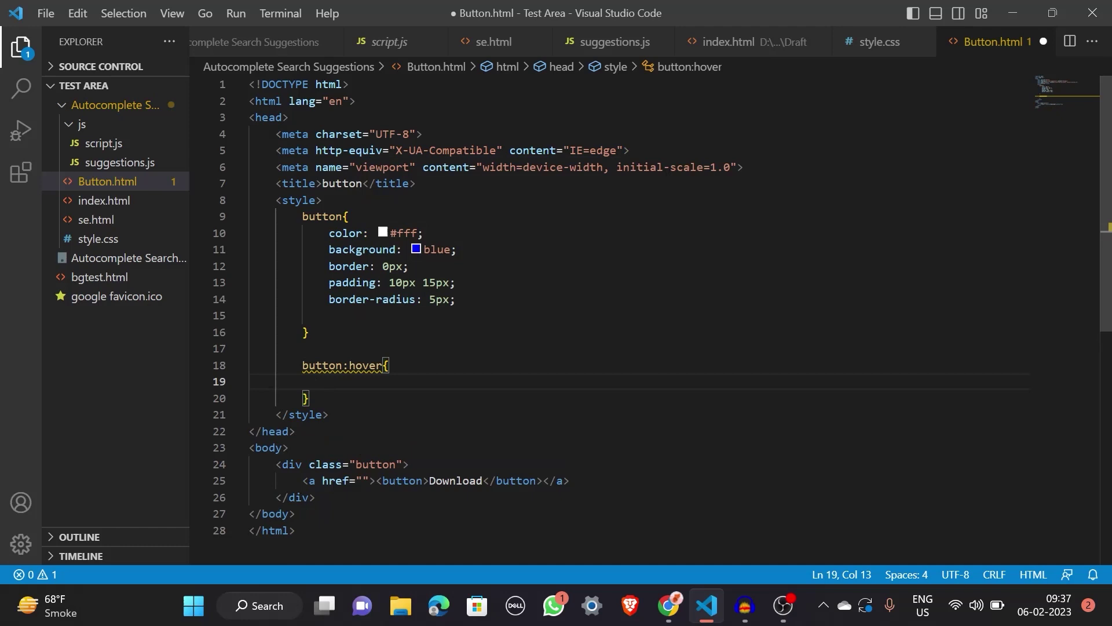
pyautogui.write('ba')
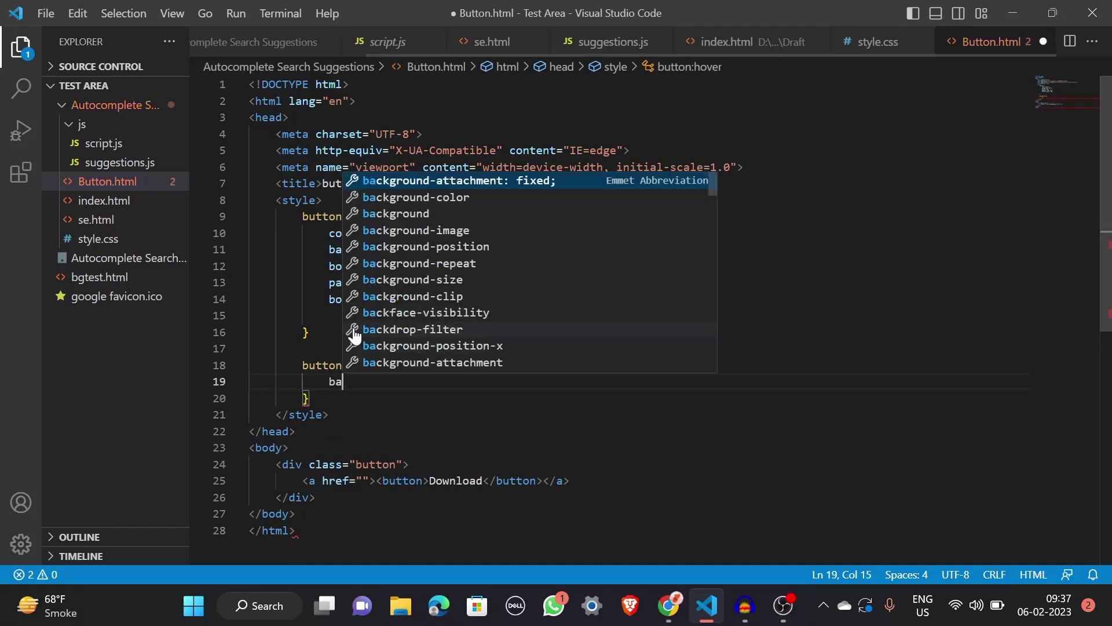
# Step: Set the hover rule's background to blue via IntelliSense suggestions
pyautogui.press('Down')
pyautogui.press('Down')
pyautogui.press('Down')
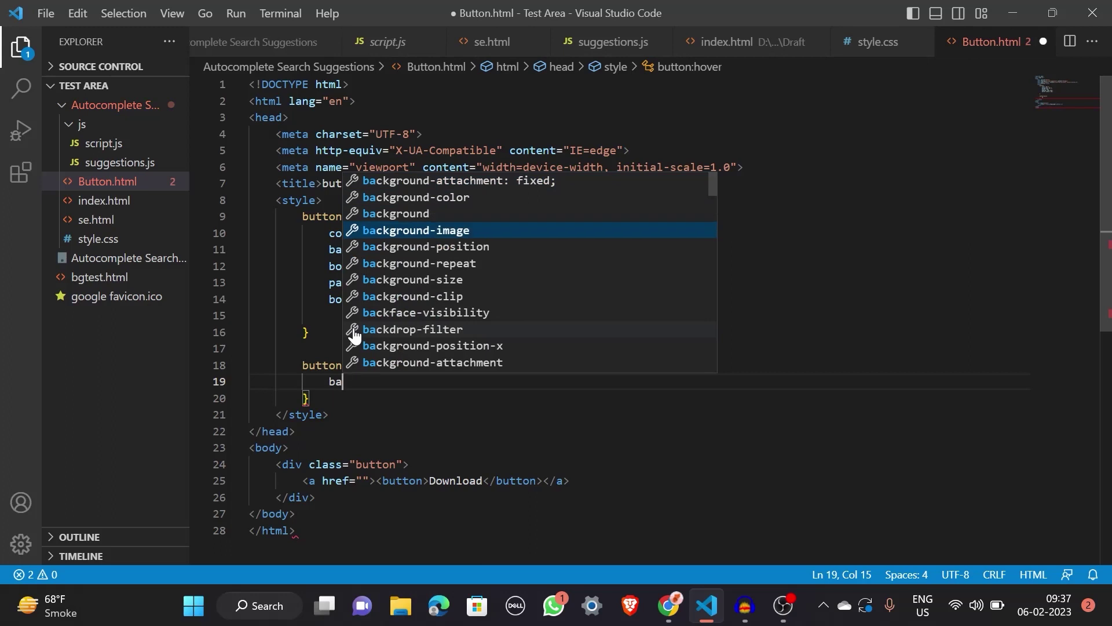
pyautogui.press('Up')
pyautogui.press('Return')
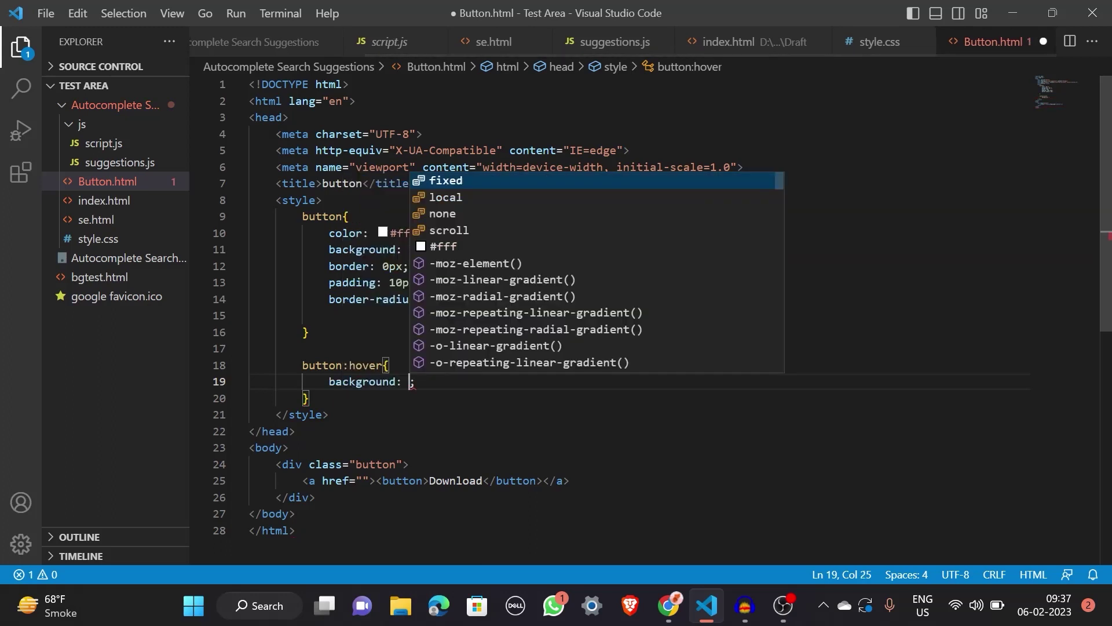
pyautogui.write('bl')
pyautogui.press('Down')
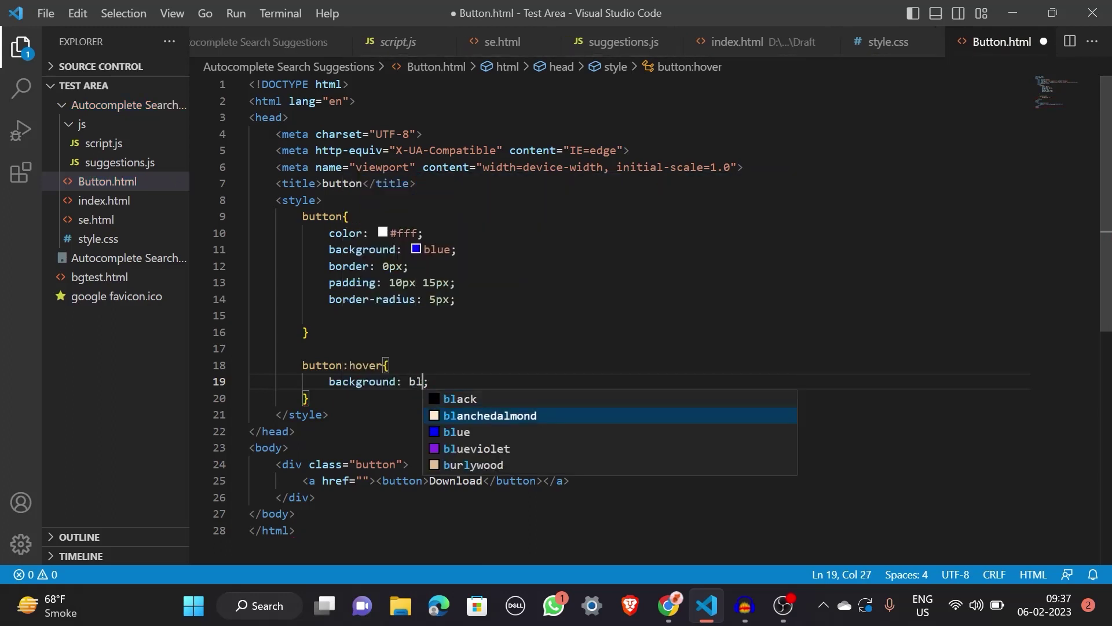
pyautogui.press('Down')
pyautogui.press('Down')
pyautogui.press('Up')
pyautogui.press('Return')
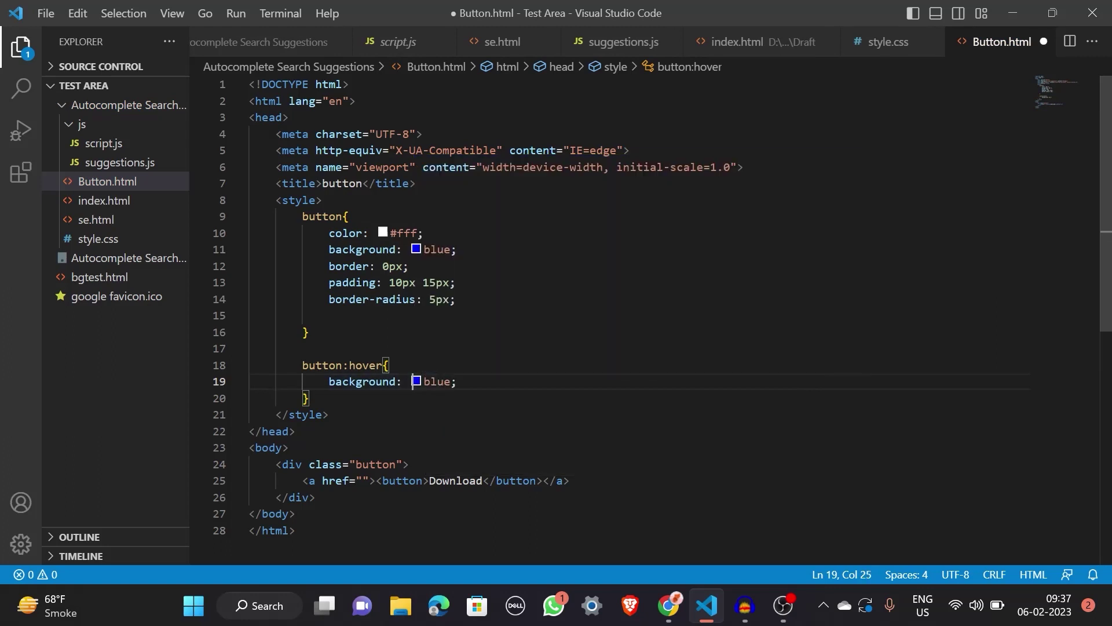
# Step: Darken the hover background to rgb(10, 10, 109) with the colour picker, save and preview
pyautogui.click(416, 386)
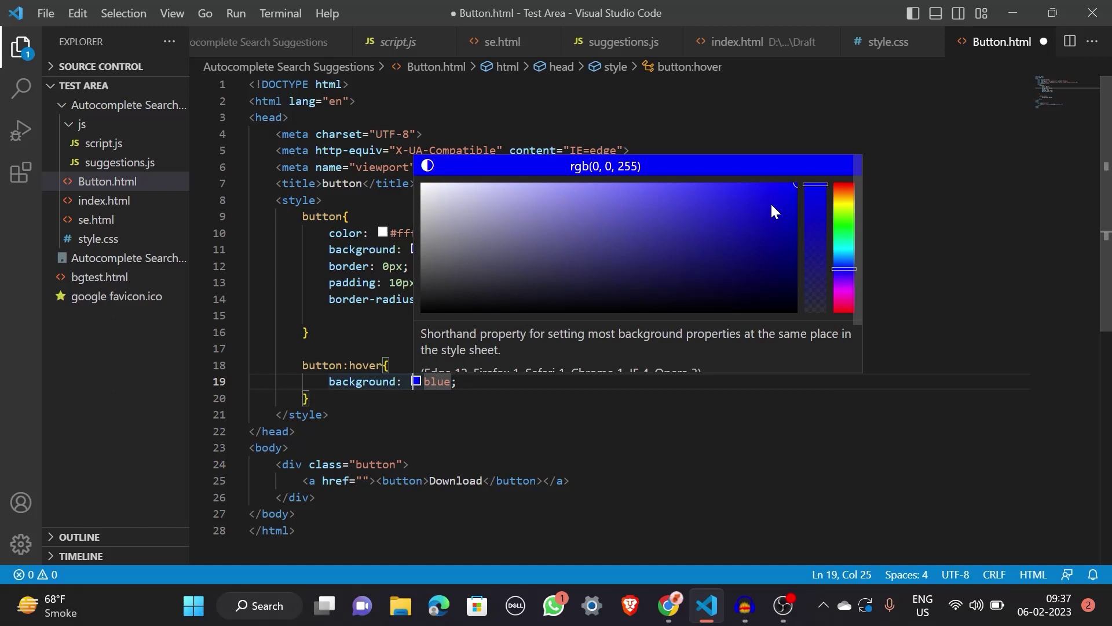
pyautogui.moveTo(794, 185); pyautogui.dragTo(763, 250)
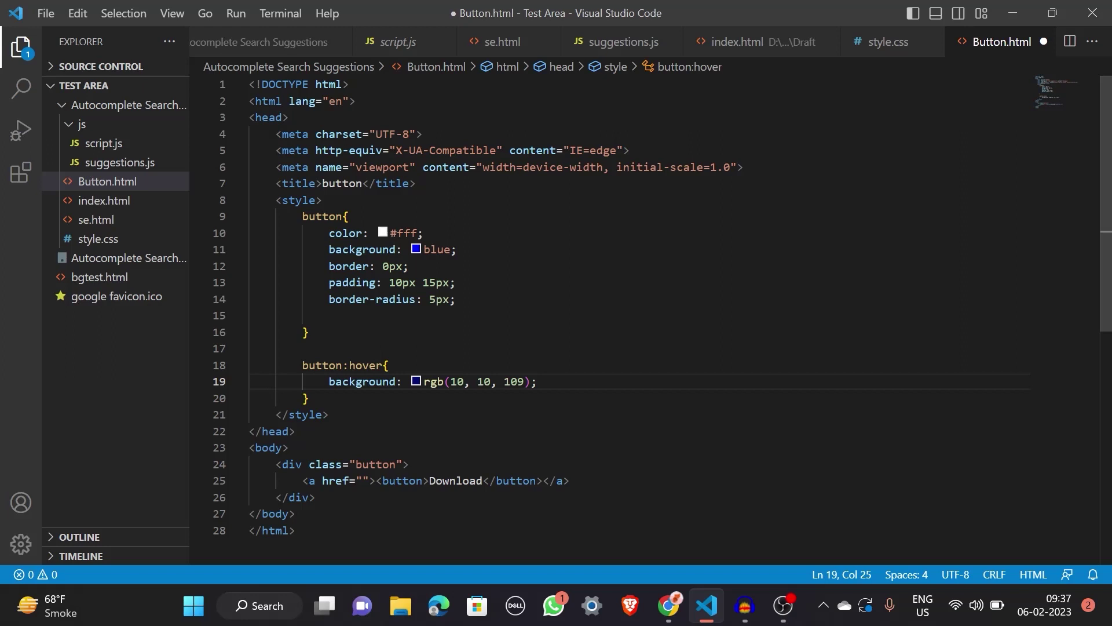
pyautogui.hotkey('ctrl', 's')
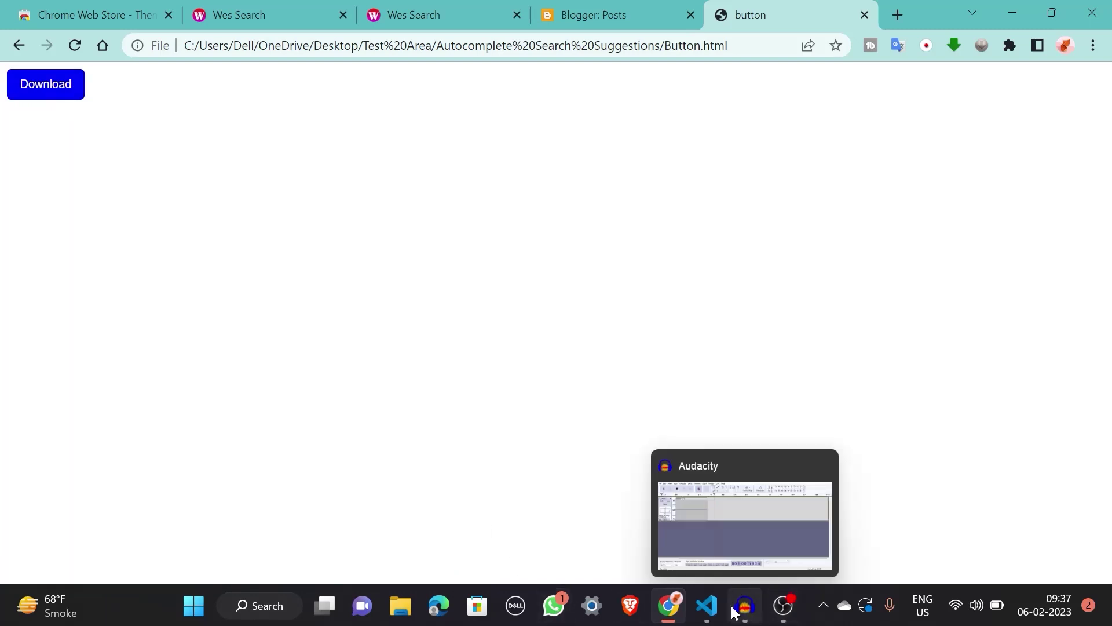
pyautogui.click(711, 604)
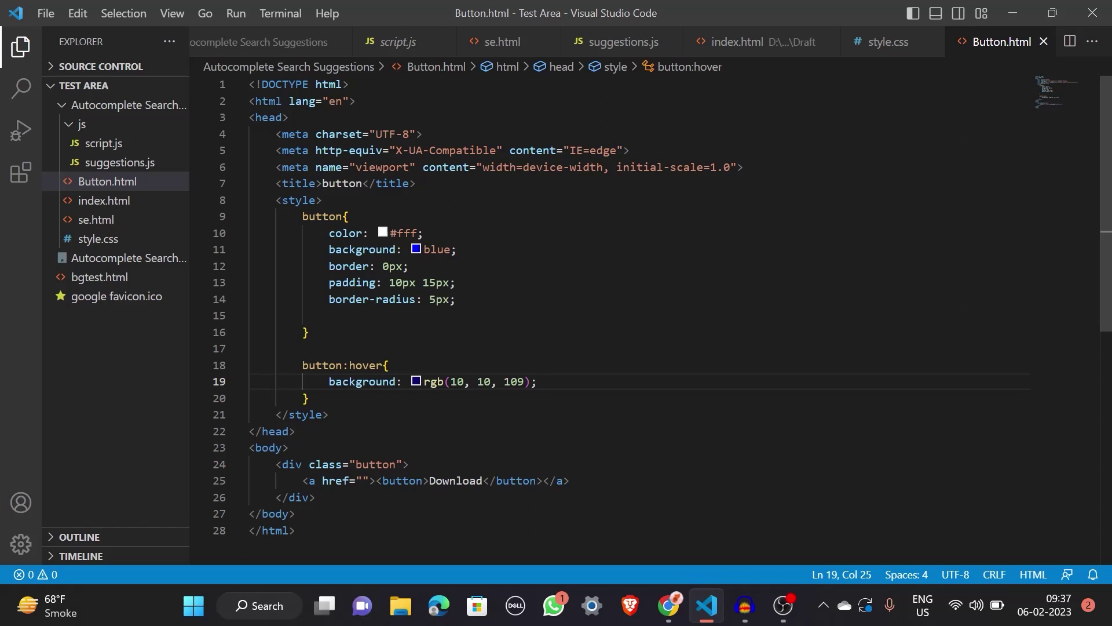
# Step: Move the Download link and button inside new center tags, save and check in Chrome
pyautogui.moveTo(297, 481); pyautogui.dragTo(316, 498)
pyautogui.hotkey('ctrl', 'c')
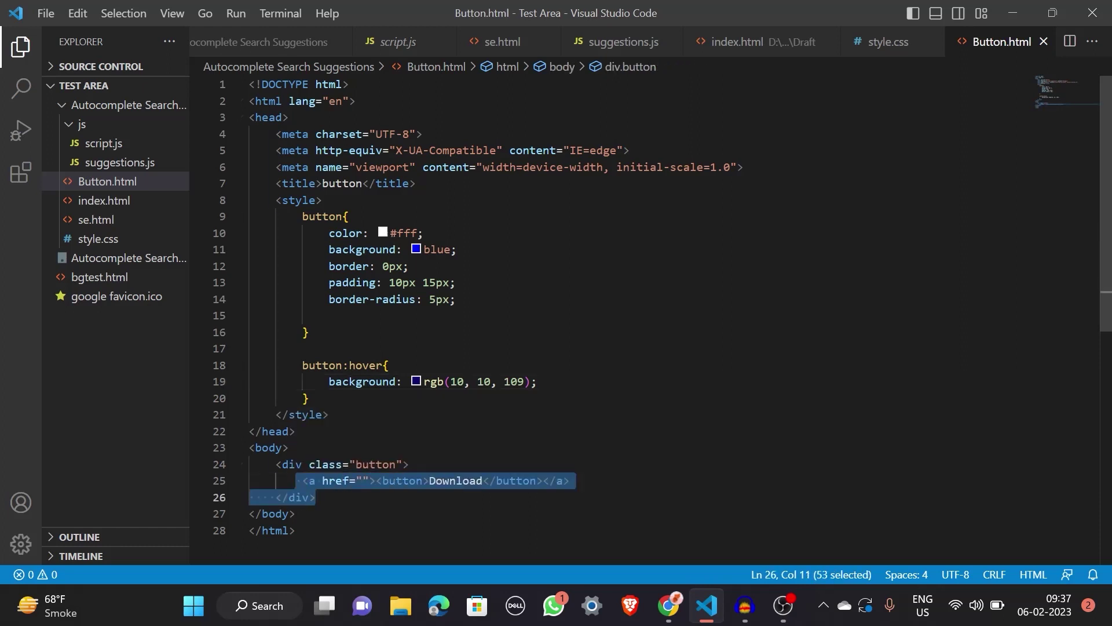
pyautogui.press('BackSpace')
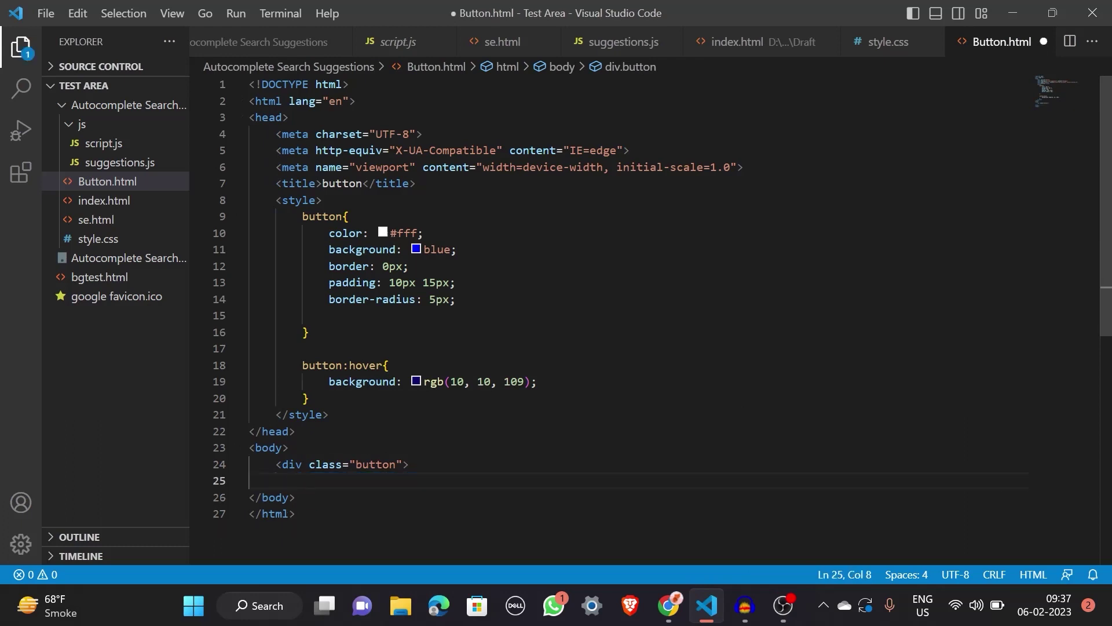
pyautogui.write('cen')
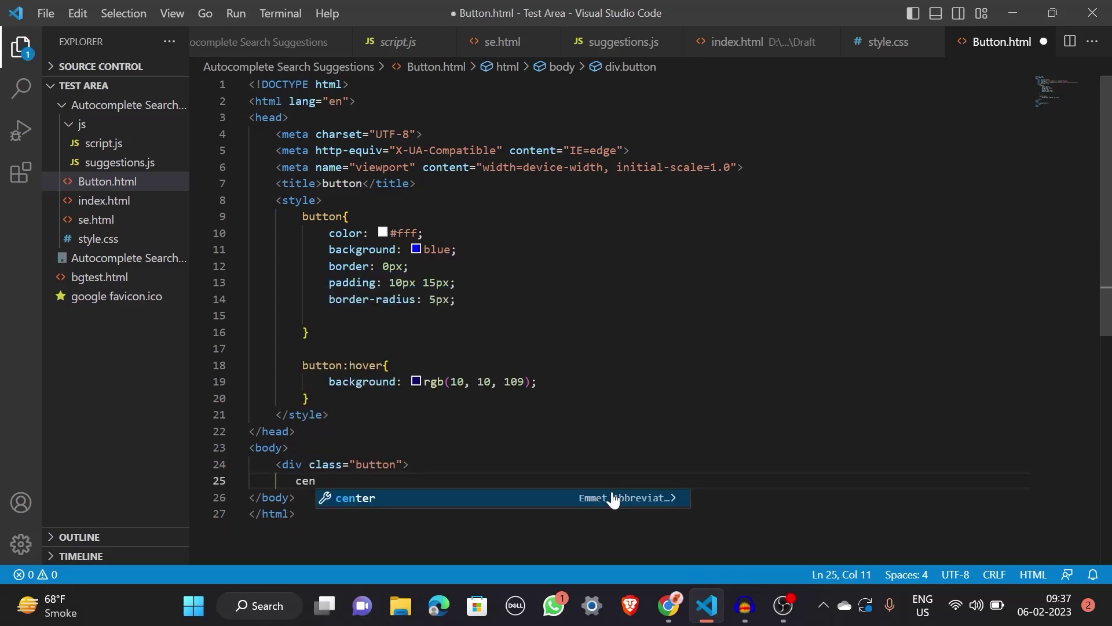
pyautogui.press('Return')
pyautogui.hotkey('ctrl', 'v')
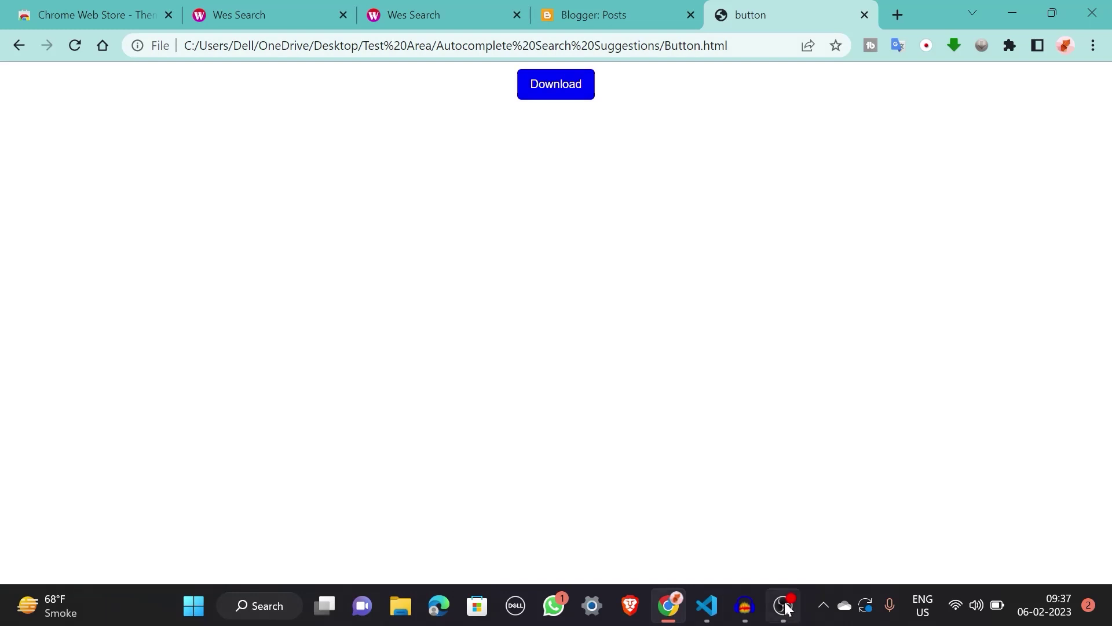
pyautogui.click(707, 605)
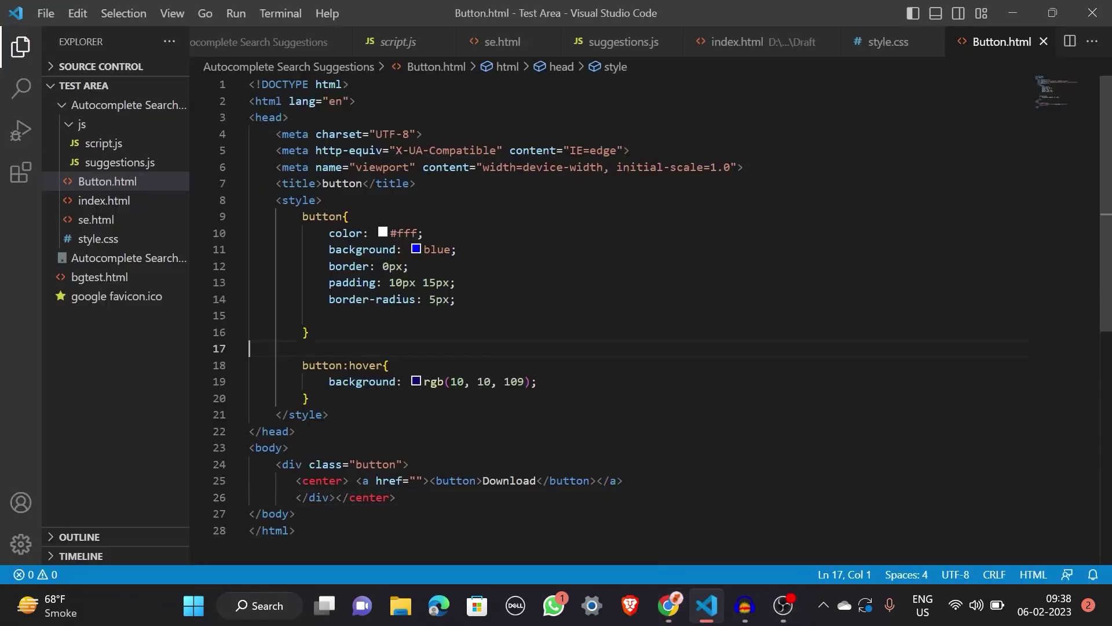
# Step: Copy the whole page markup, switch to Blogger and create a new post
pyautogui.hotkey('ctrl', 'a')
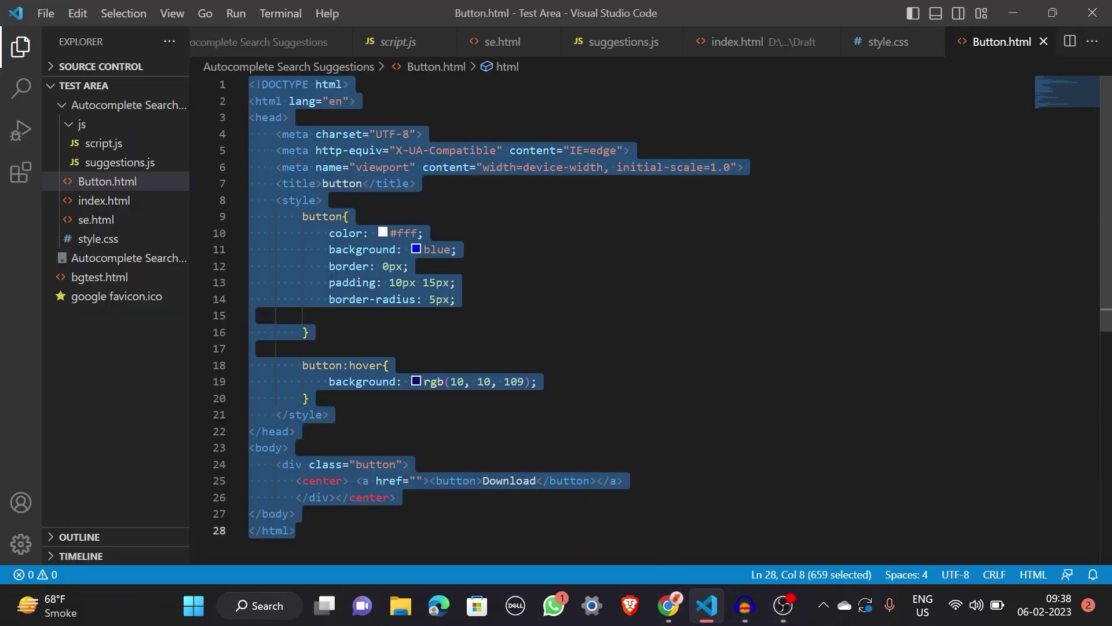
pyautogui.hotkey('alt', 'Tab')
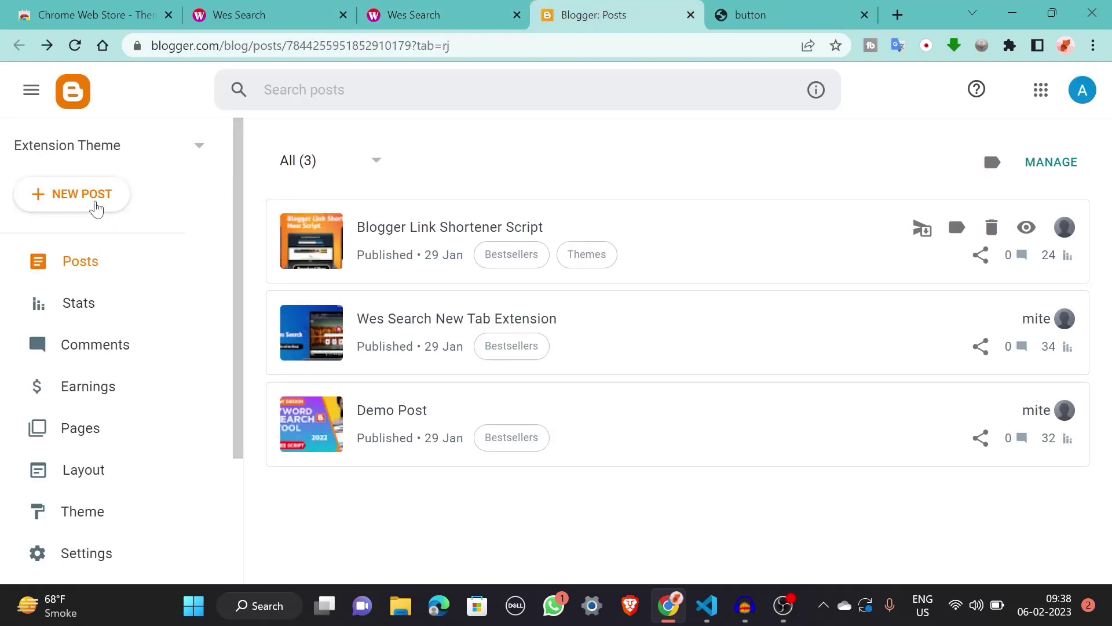
pyautogui.click(90, 196)
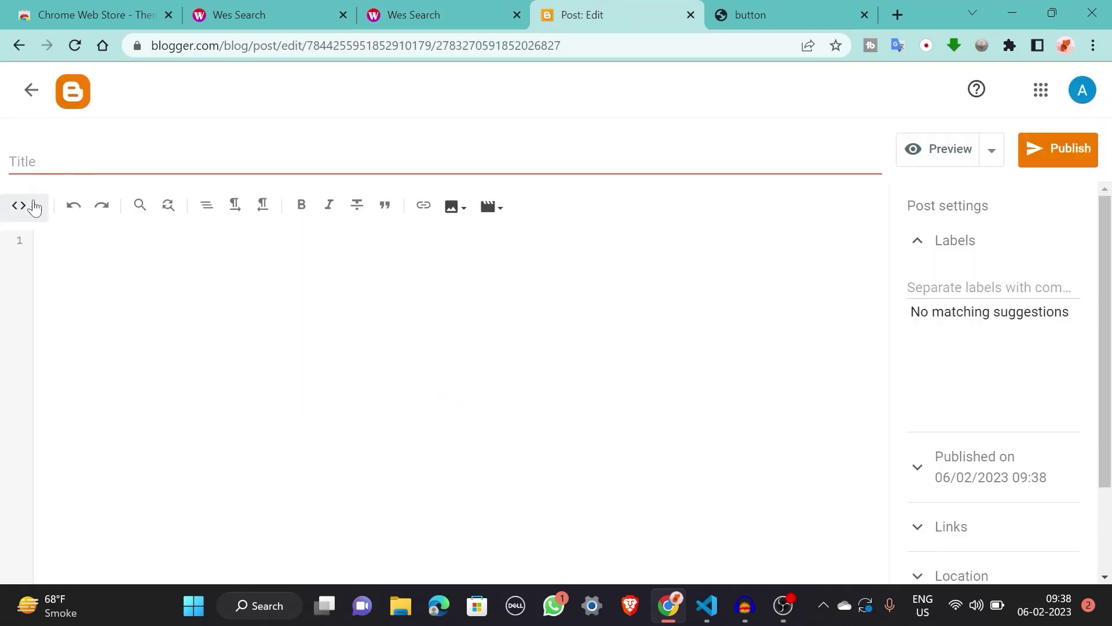
# Step: Switch the post editor to Compose view and choose to upload an image from the computer
pyautogui.click(33, 207)
pyautogui.click(55, 254)
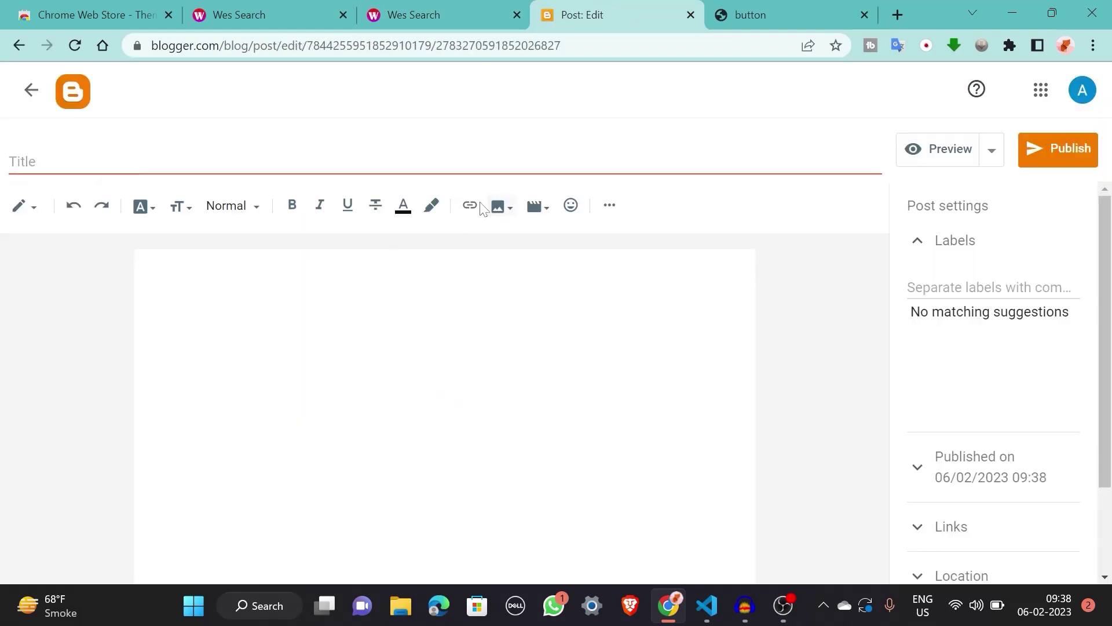
pyautogui.click(498, 206)
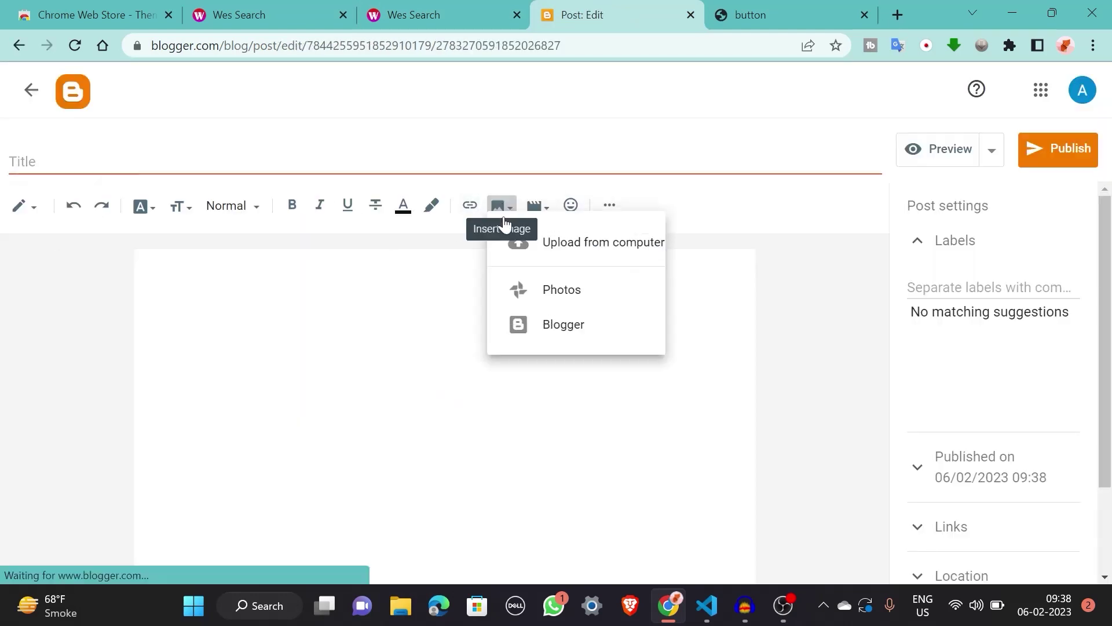
pyautogui.click(566, 252)
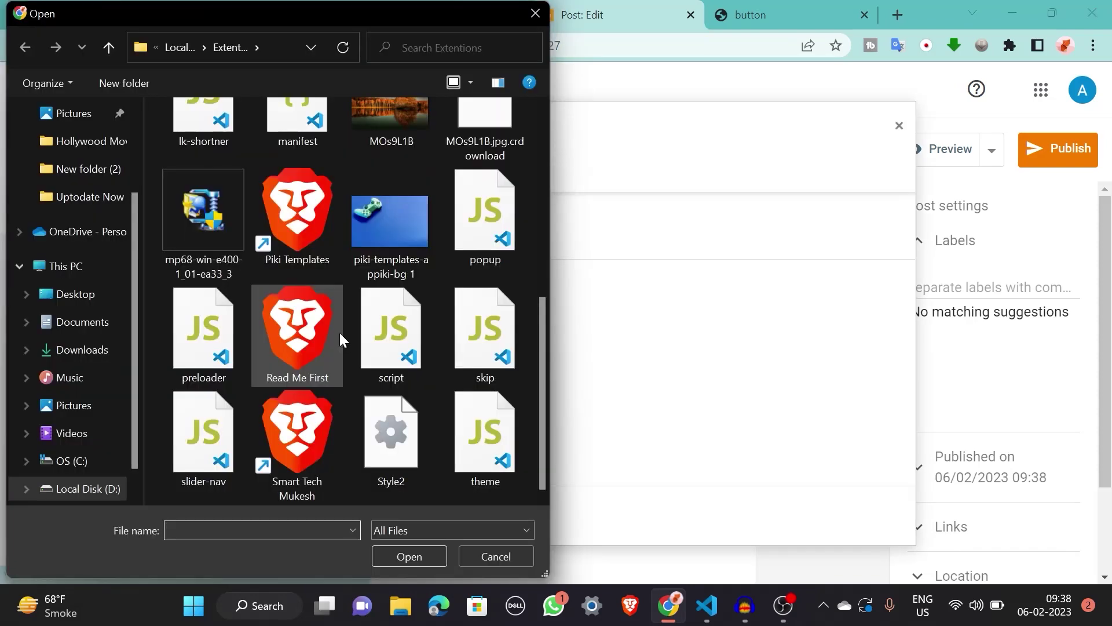
# Step: Insert the piki-templates-appiki-bg 1 game controller image and start a line below it
pyautogui.doubleClick(410, 229)
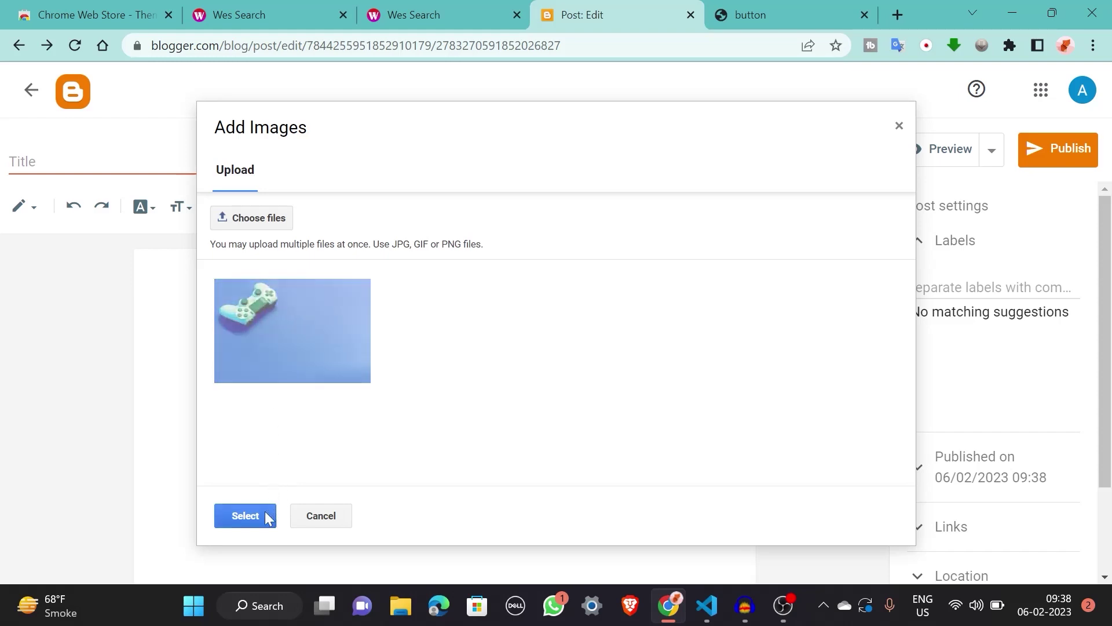
pyautogui.click(267, 516)
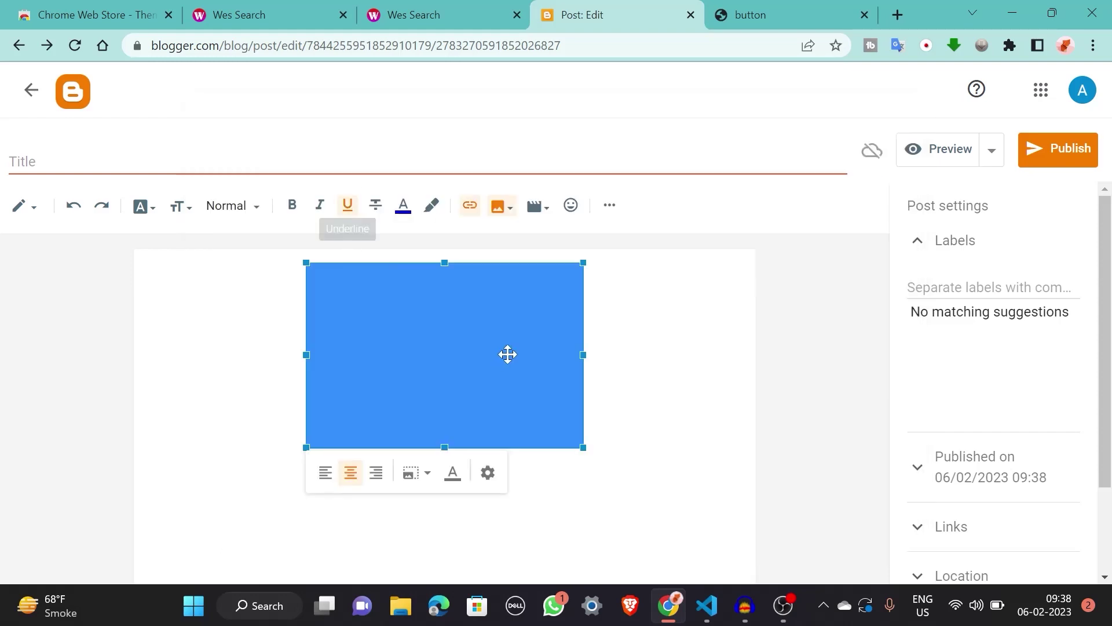
pyautogui.press('Right')
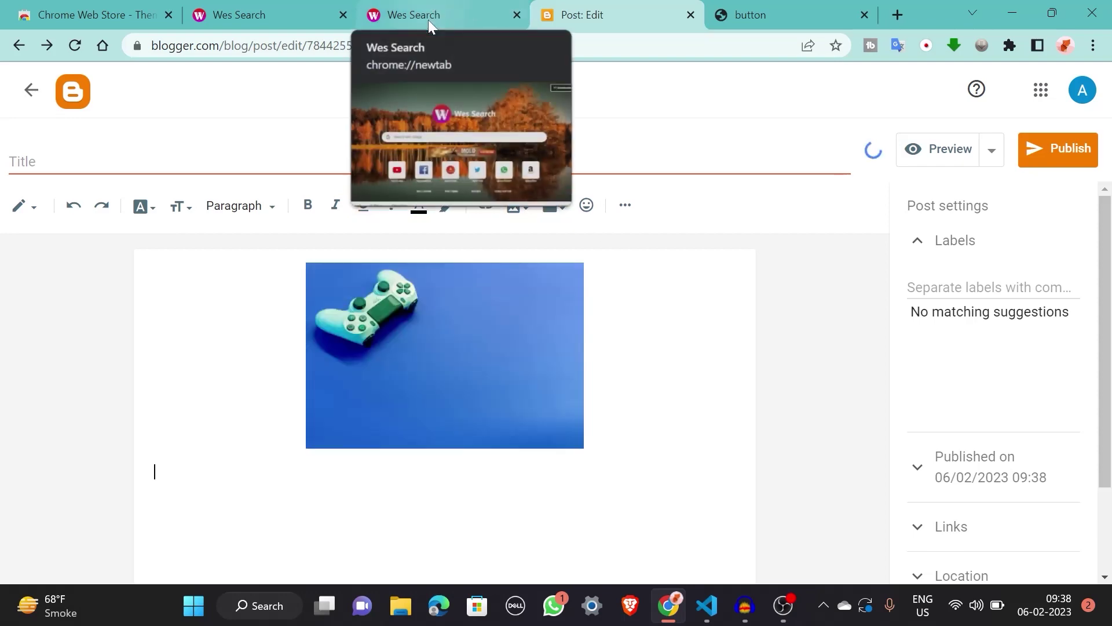
# Step: Search for lorem ipsum filler text in a Wes Search tab for the post body
pyautogui.click(317, 9)
pyautogui.click(609, 15)
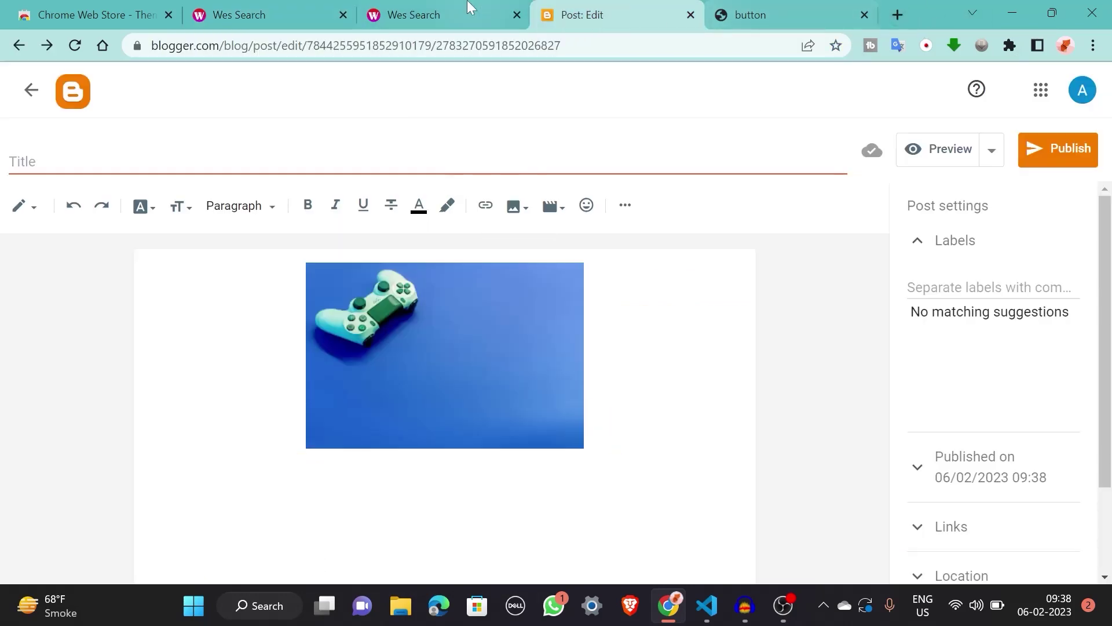
pyautogui.click(421, 15)
pyautogui.click(409, 292)
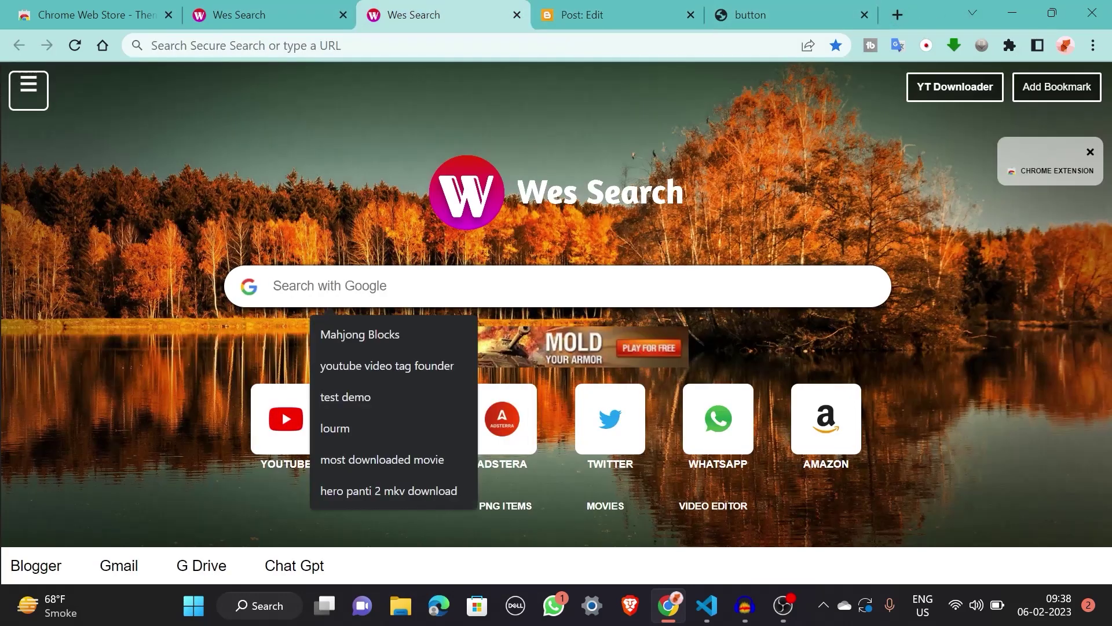
pyautogui.click(394, 425)
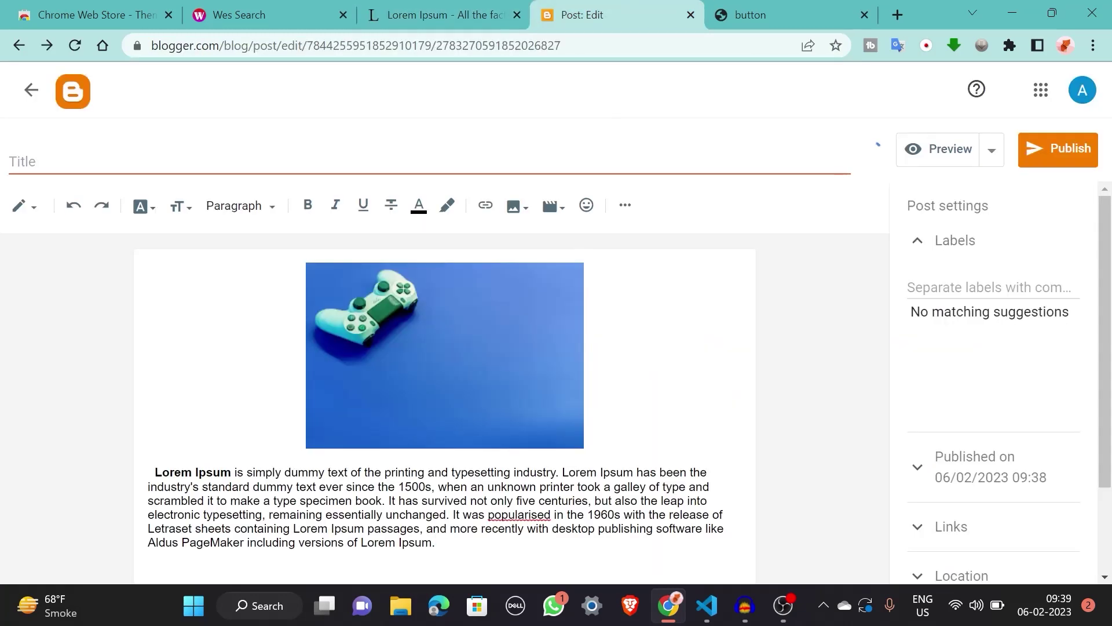
# Step: Switch the post to HTML view and start a new line after its markup
pyautogui.click(26, 207)
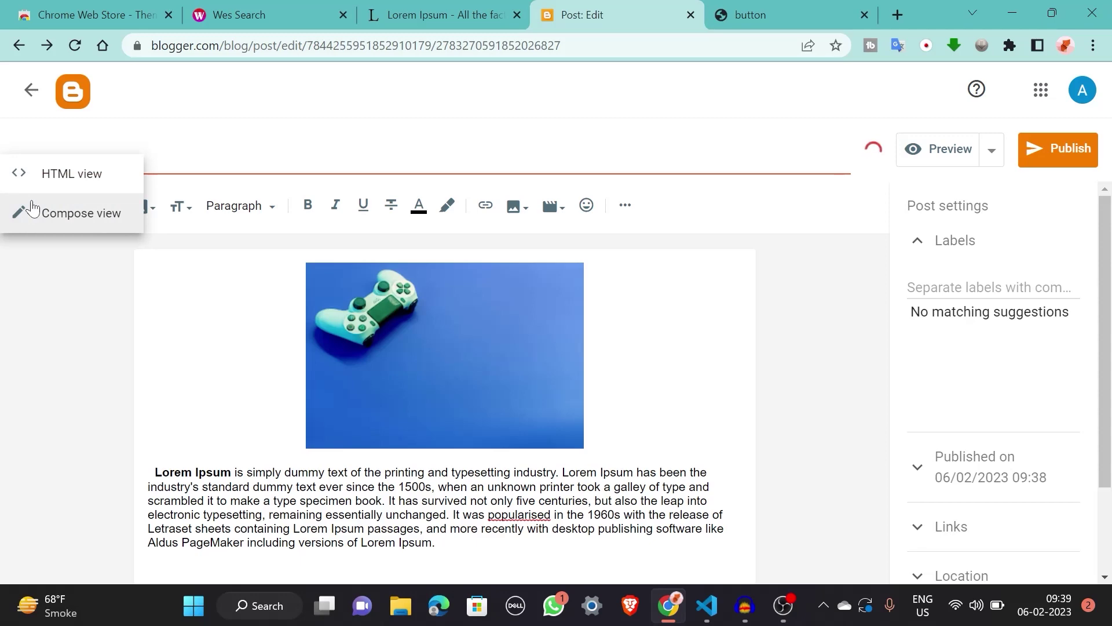
pyautogui.click(59, 176)
pyautogui.click(366, 447)
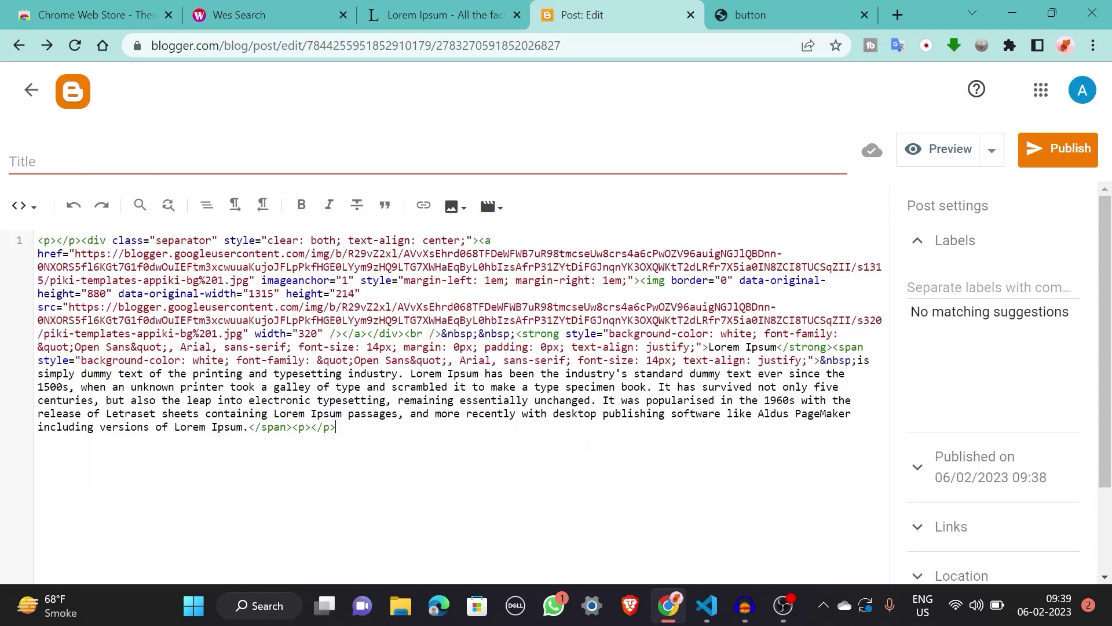
pyautogui.press('Return')
pyautogui.write('<br>')
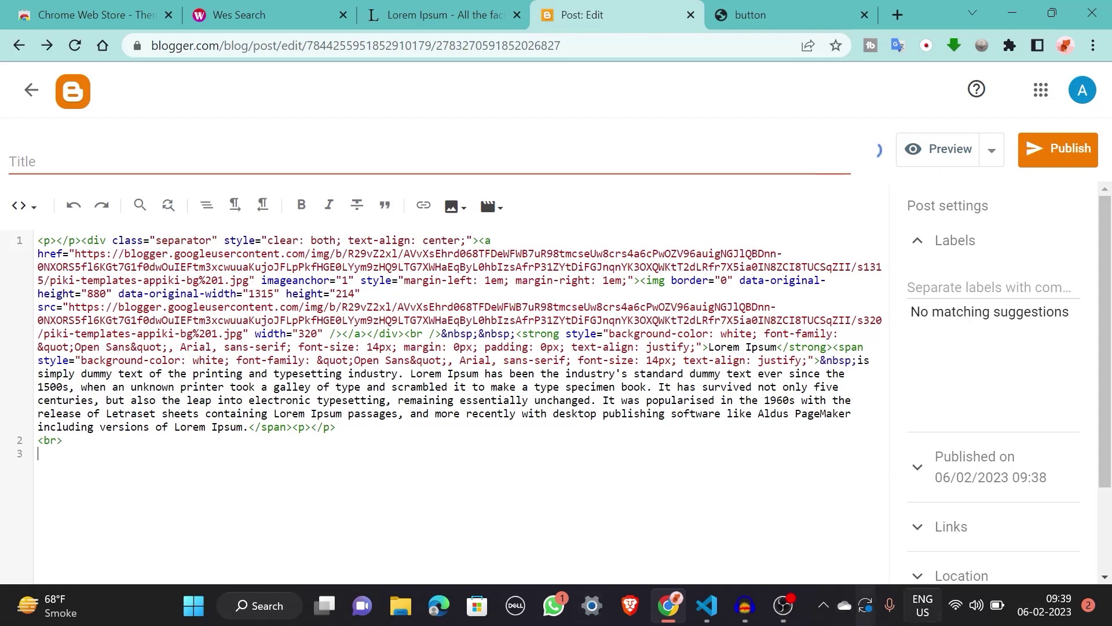
# Step: Paste the Download button HTML from Button.html into the post and begin titling it 'Button'
pyautogui.click(706, 606)
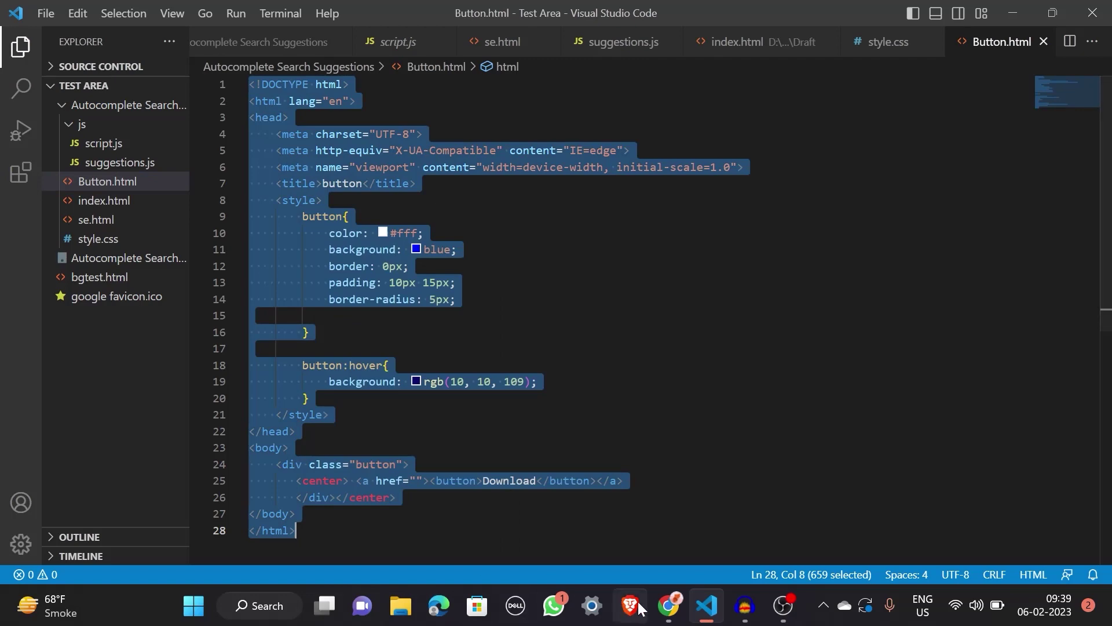
pyautogui.click(669, 606)
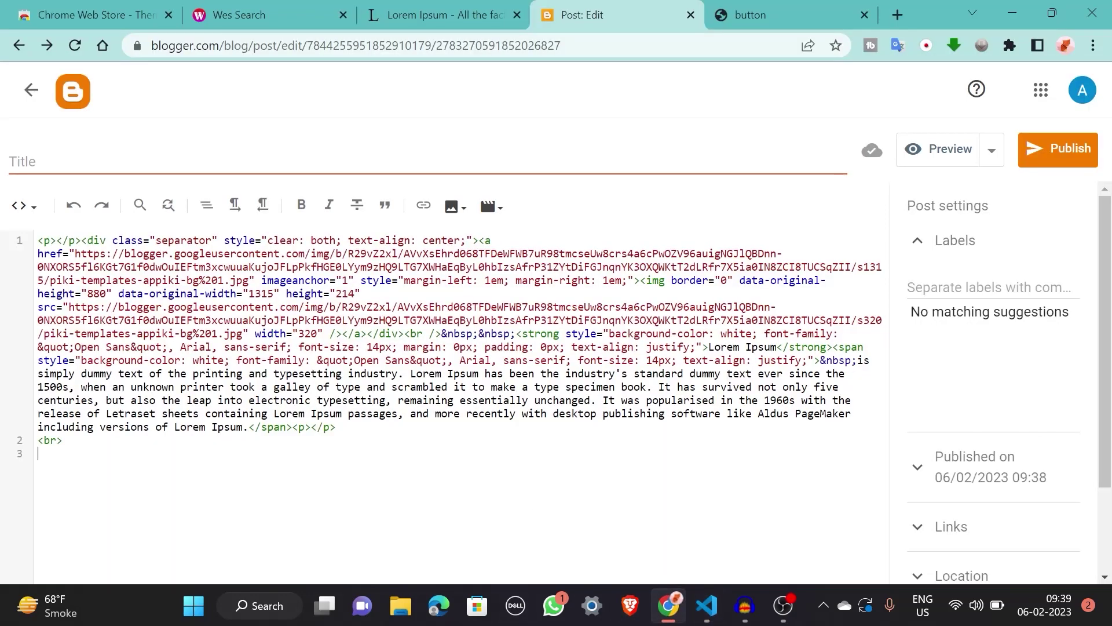
pyautogui.hotkey('ctrl', 'v')
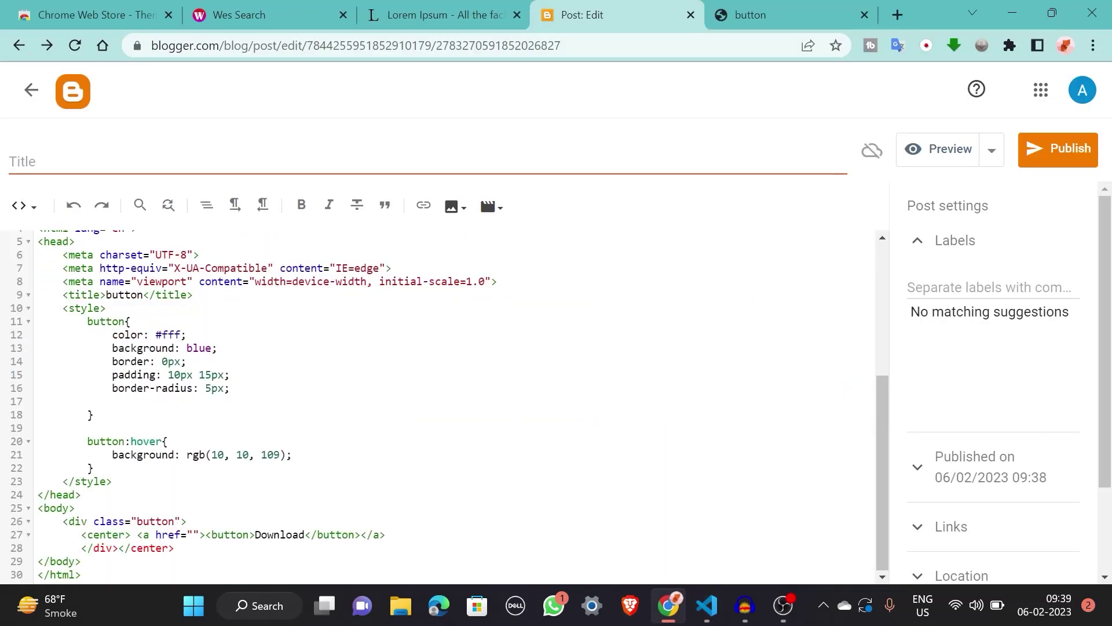
pyautogui.click(261, 160)
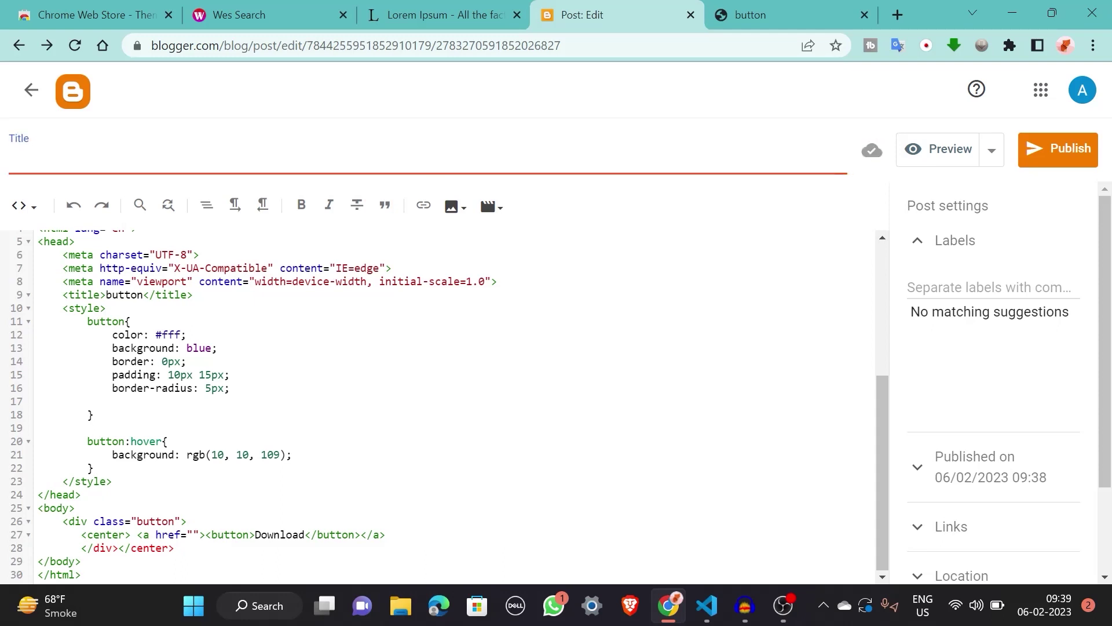
pyautogui.write('Button')
# Step: Copy the wessearch.tk address from the Wes Search page and return to the post editor
pyautogui.click(277, 12)
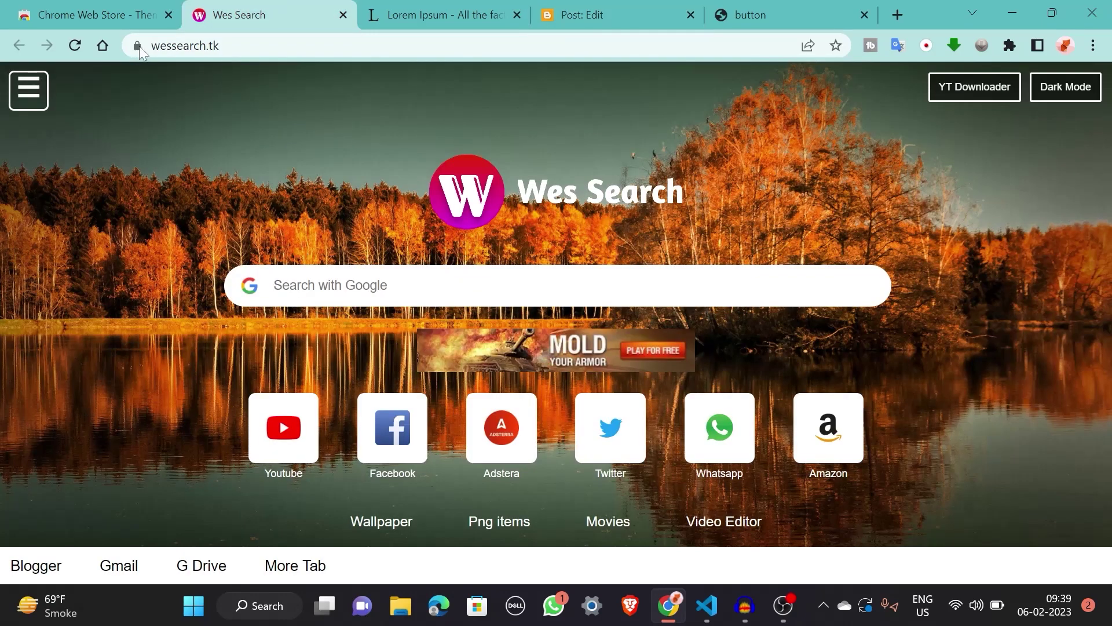
pyautogui.click(166, 45)
pyautogui.rightClick(165, 44)
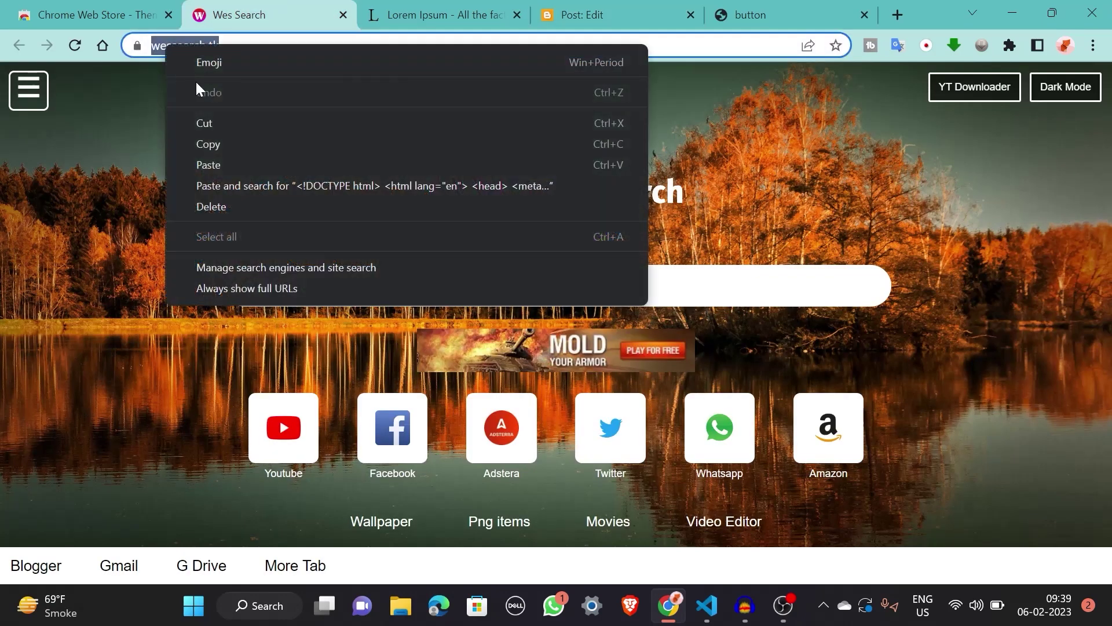
pyautogui.click(224, 146)
pyautogui.click(604, 13)
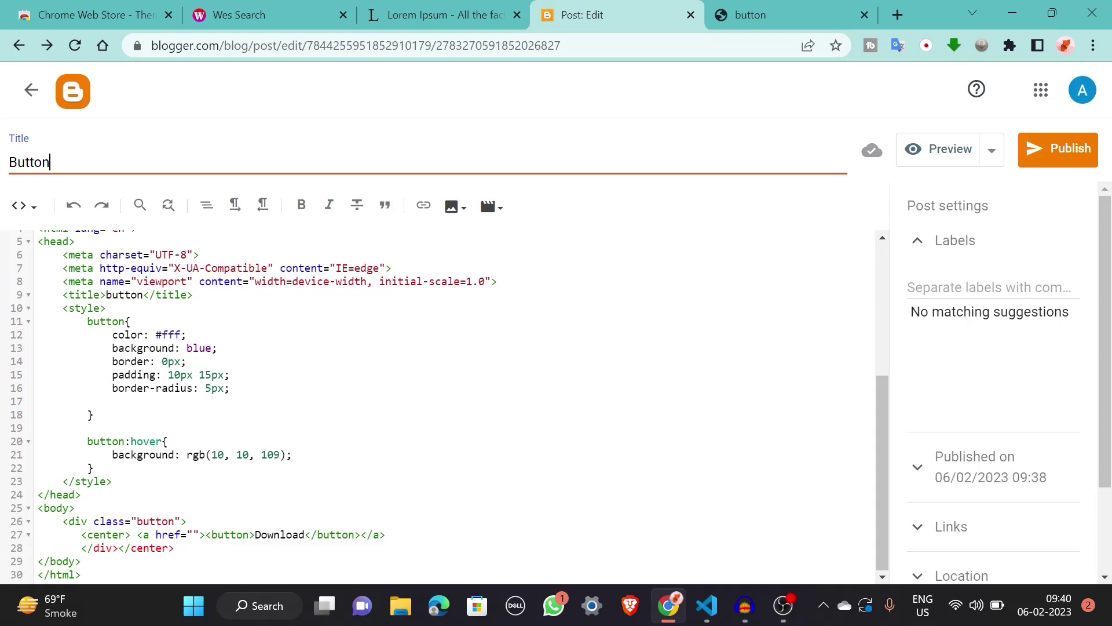
pyautogui.press('Tab')
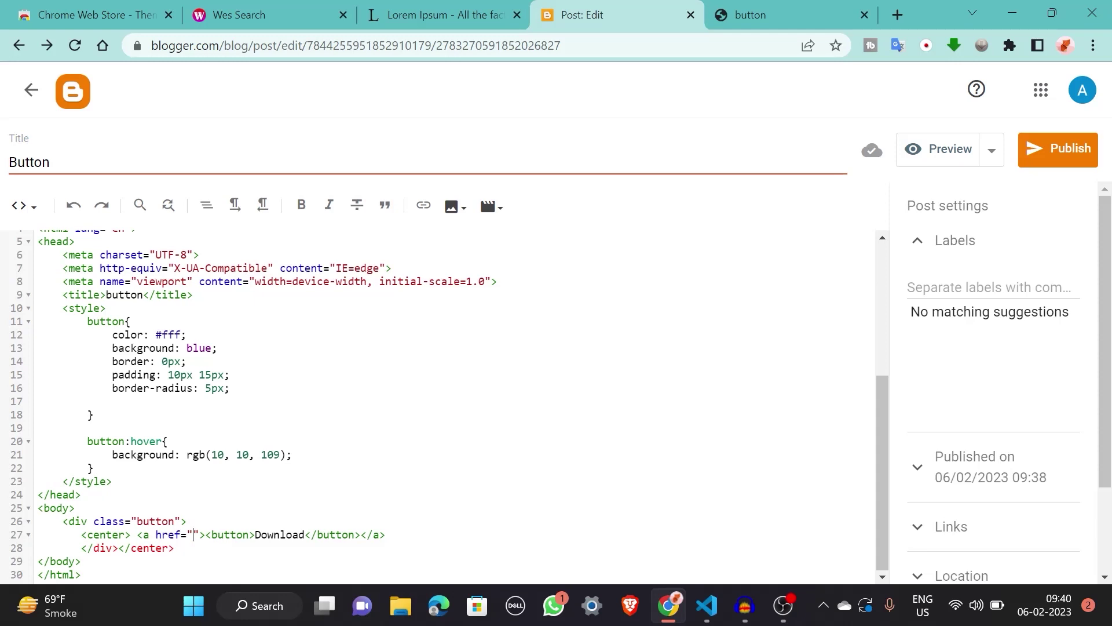
pyautogui.hotkey('ctrl', 'v')
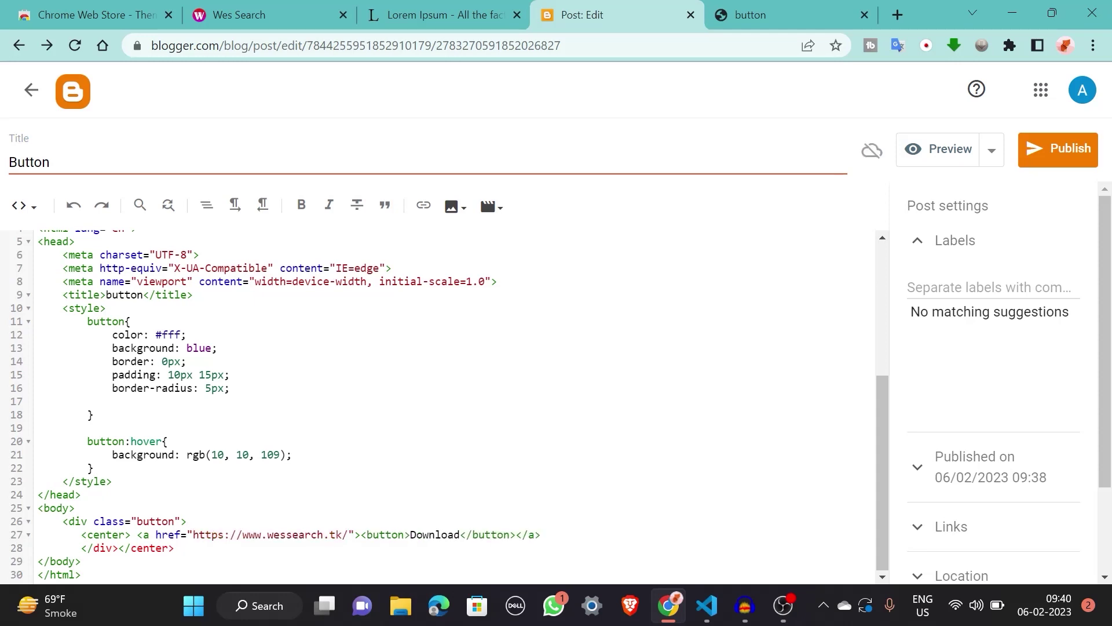
pyautogui.click(1067, 154)
pyautogui.click(647, 370)
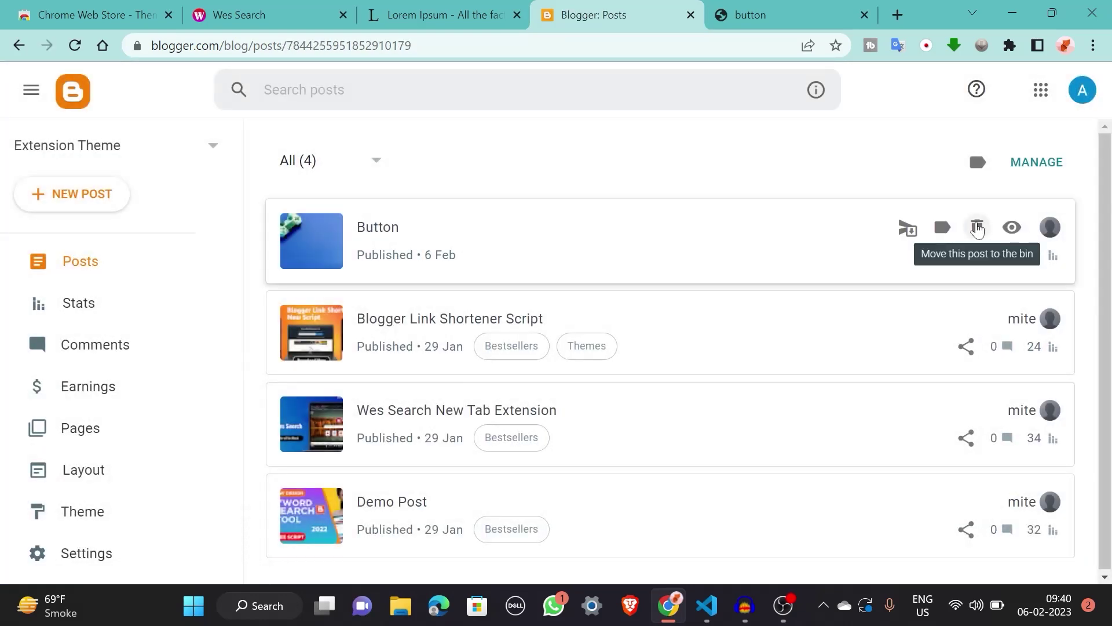
# Step: View the published Button post live and try its Download button
pyautogui.click(1011, 227)
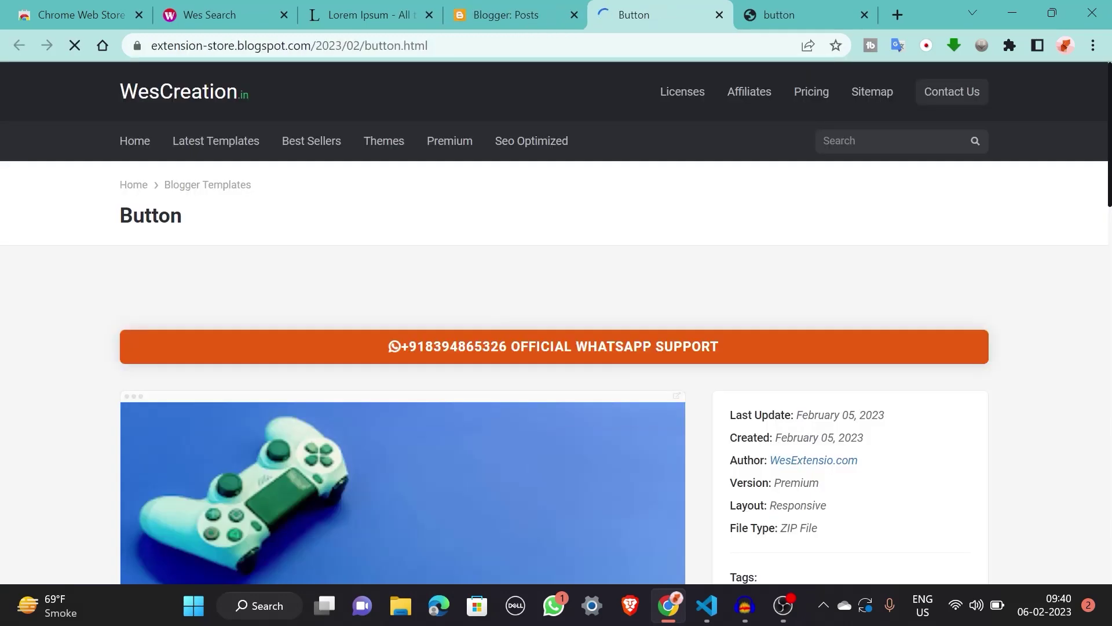
pyautogui.scroll(-6, 439, 489)
pyautogui.scroll(-4, 439, 489)
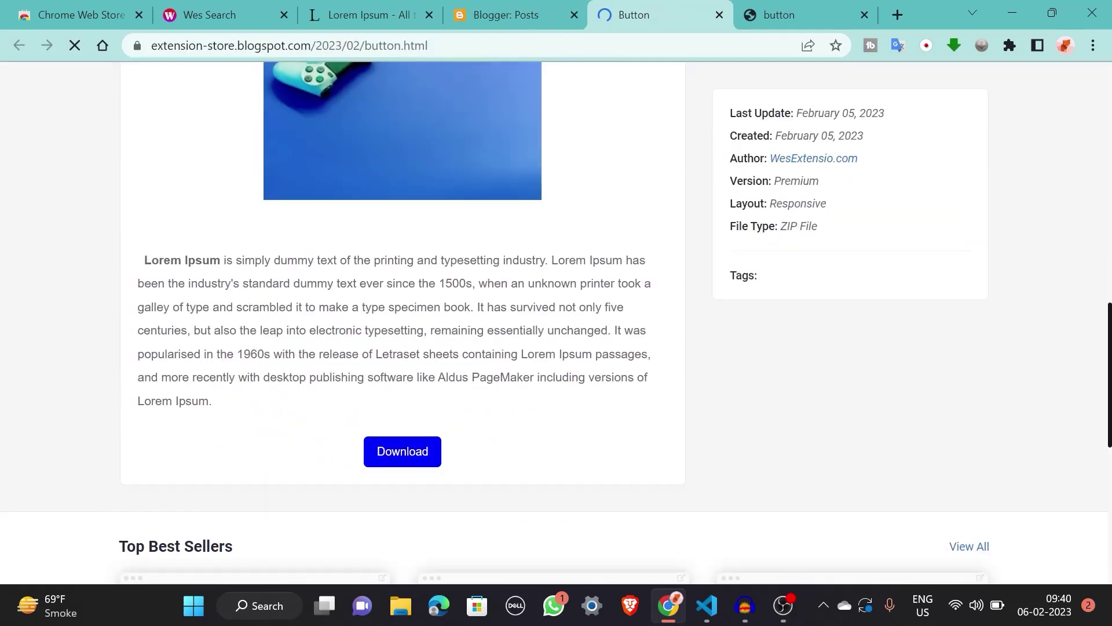
pyautogui.click(405, 457)
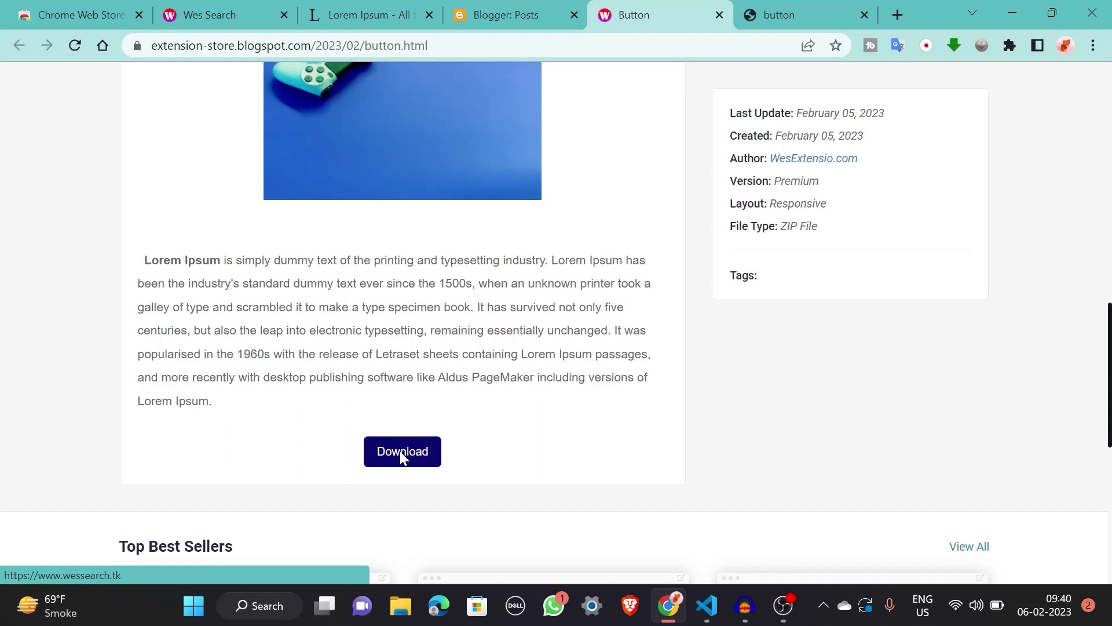
pyautogui.click(400, 452)
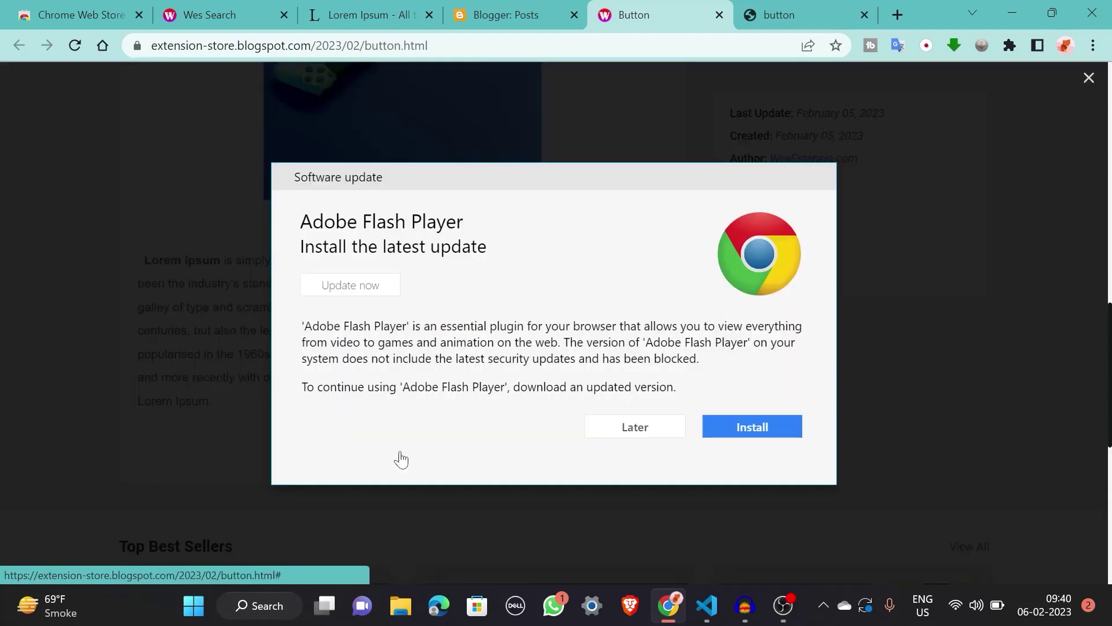
pyautogui.click(1088, 79)
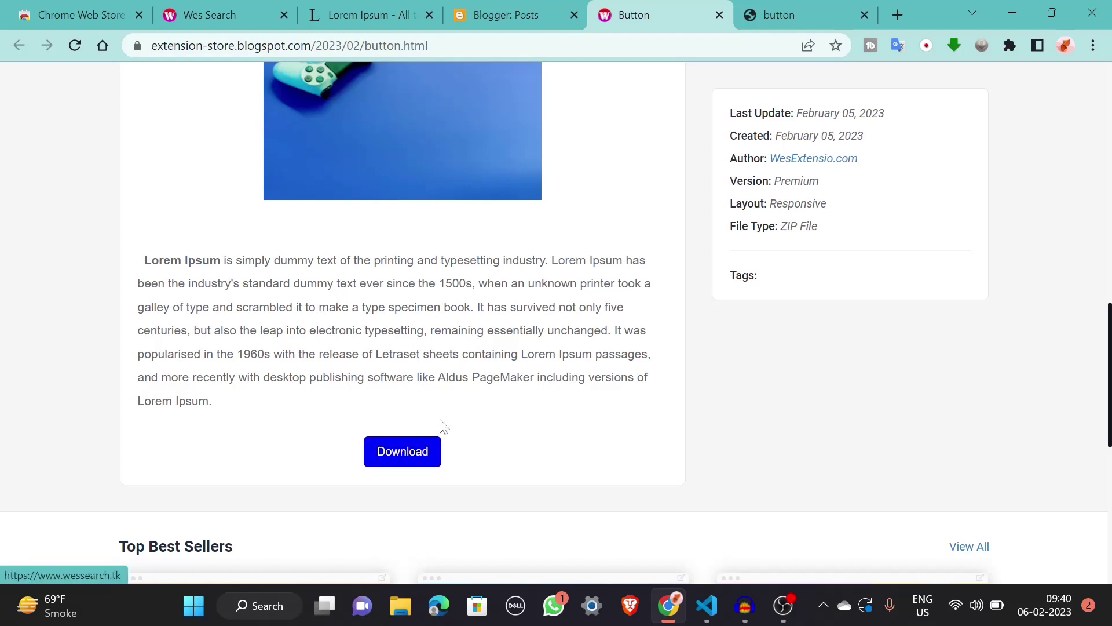
pyautogui.click(423, 458)
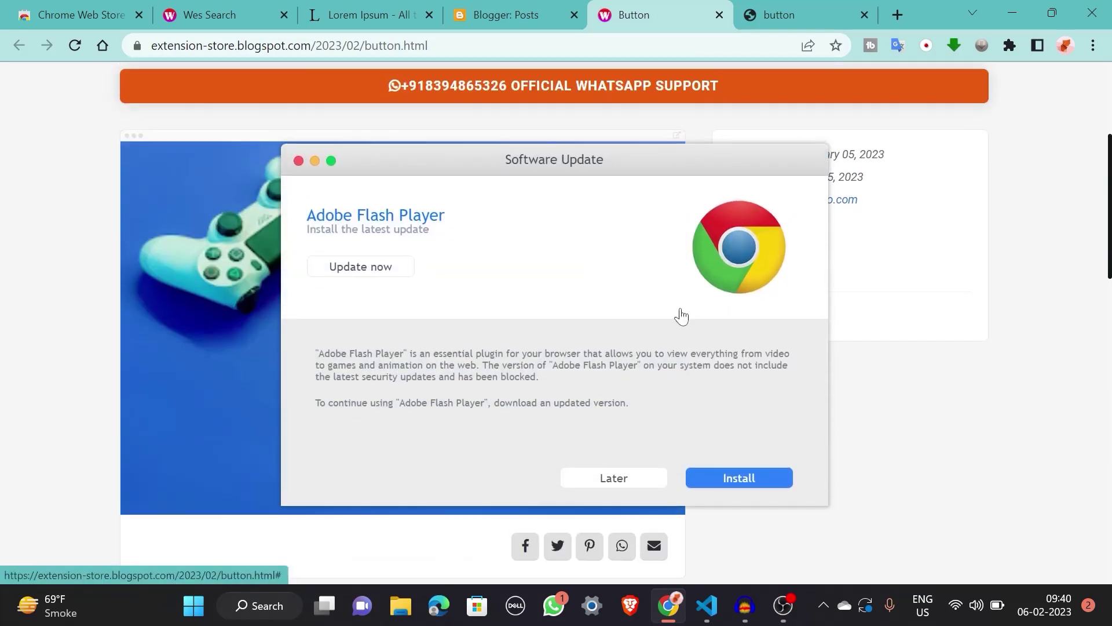
pyautogui.click(626, 477)
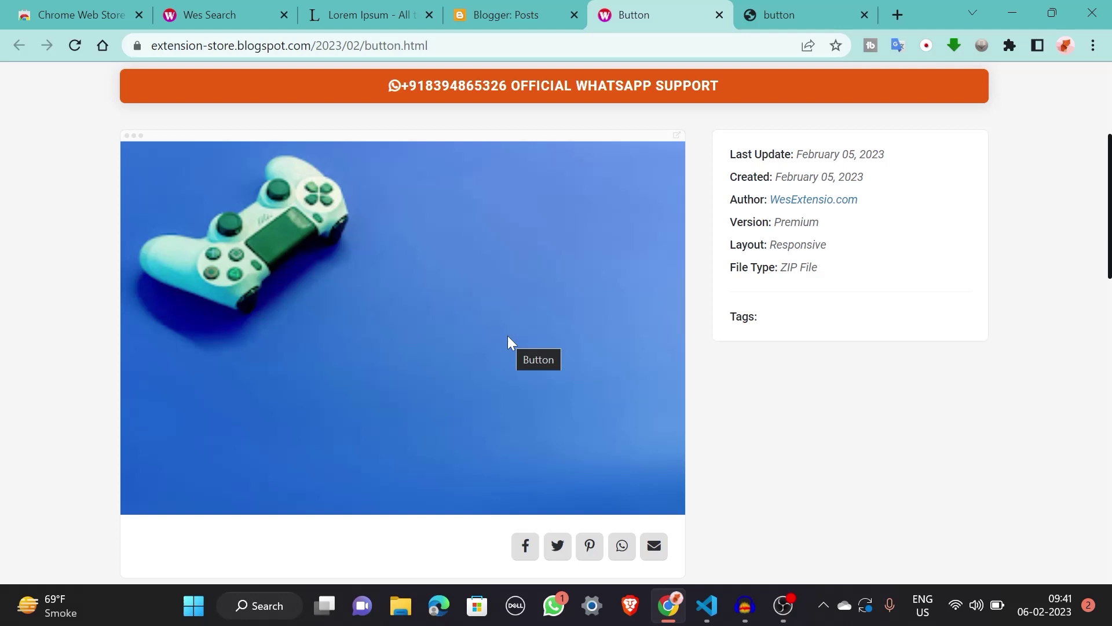
pyautogui.click(508, 335)
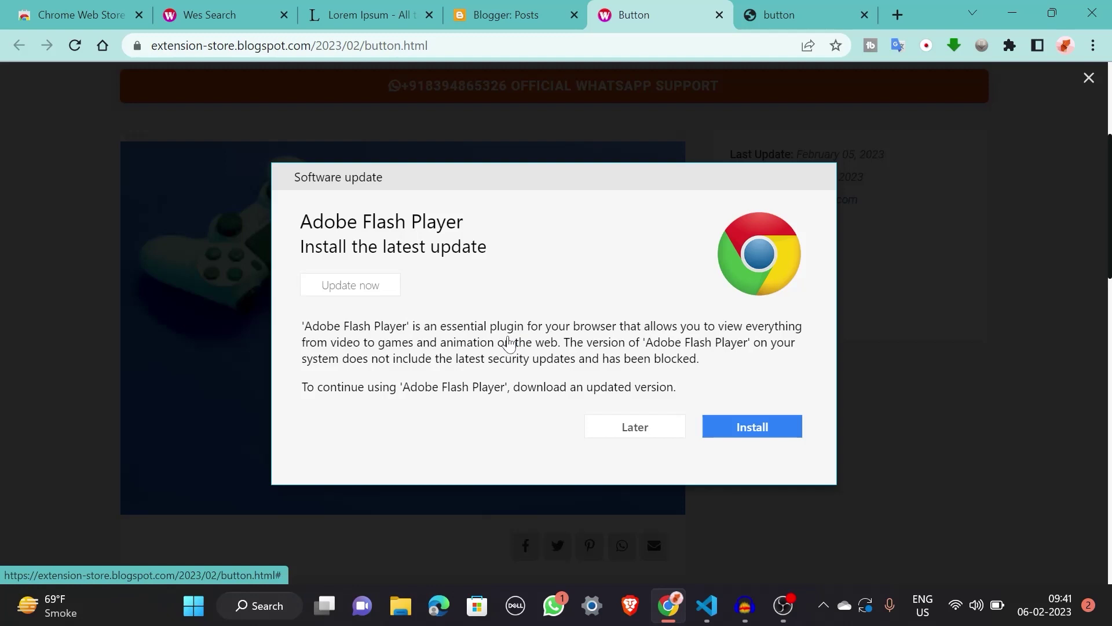
pyautogui.click(1088, 78)
pyautogui.click(1089, 77)
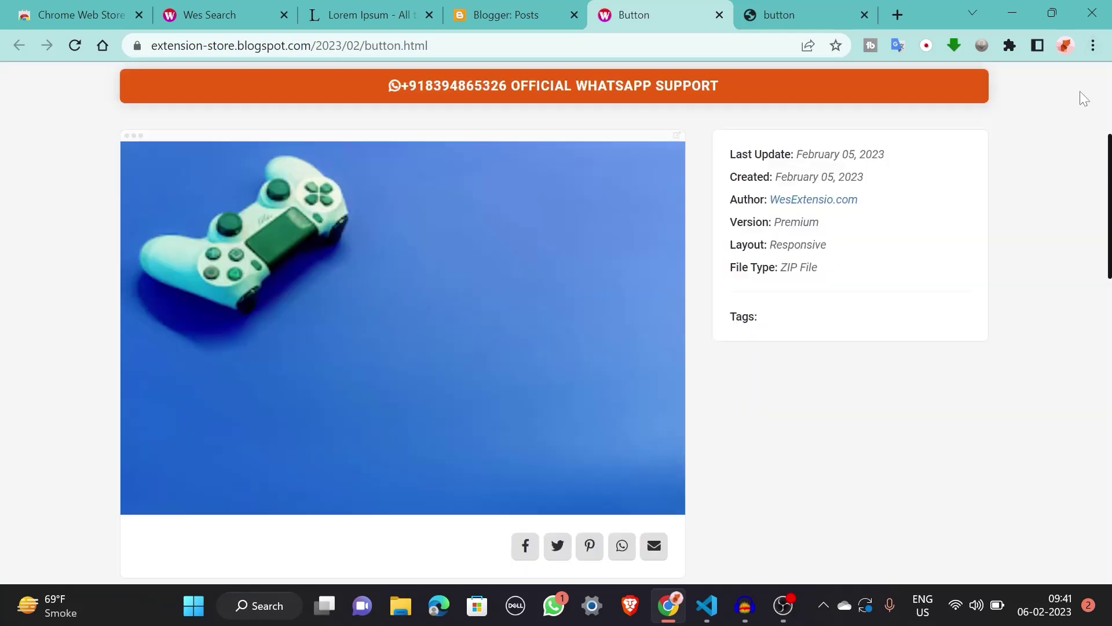